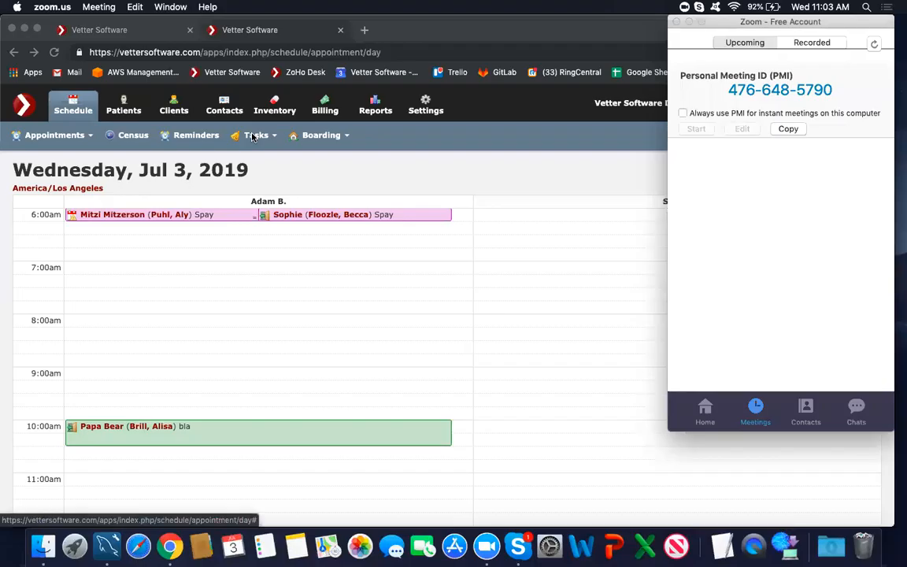
Step: Close the Zoom meetings window and open the Help Desk portal from the practice software
{"action": "left_click", "coordinate": [676, 22]}
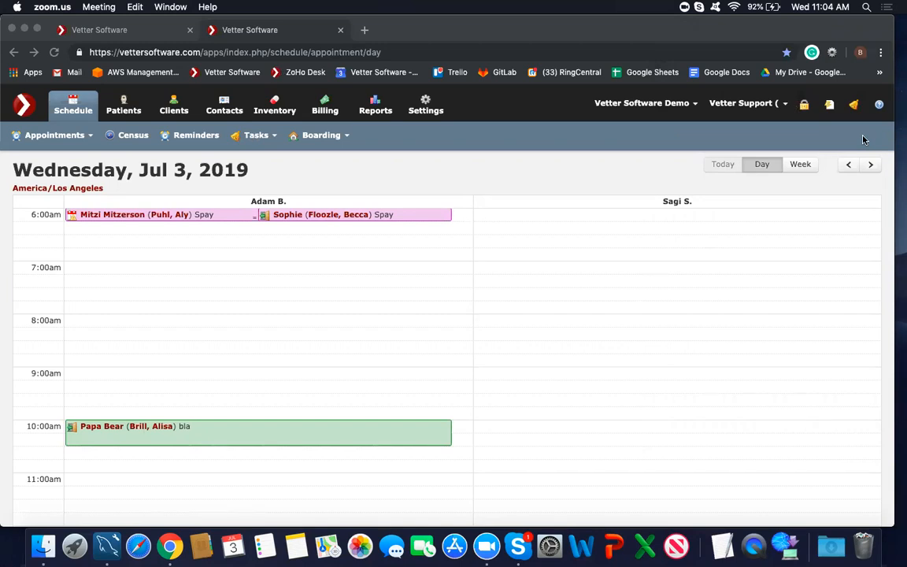
{"action": "left_click", "coordinate": [881, 107]}
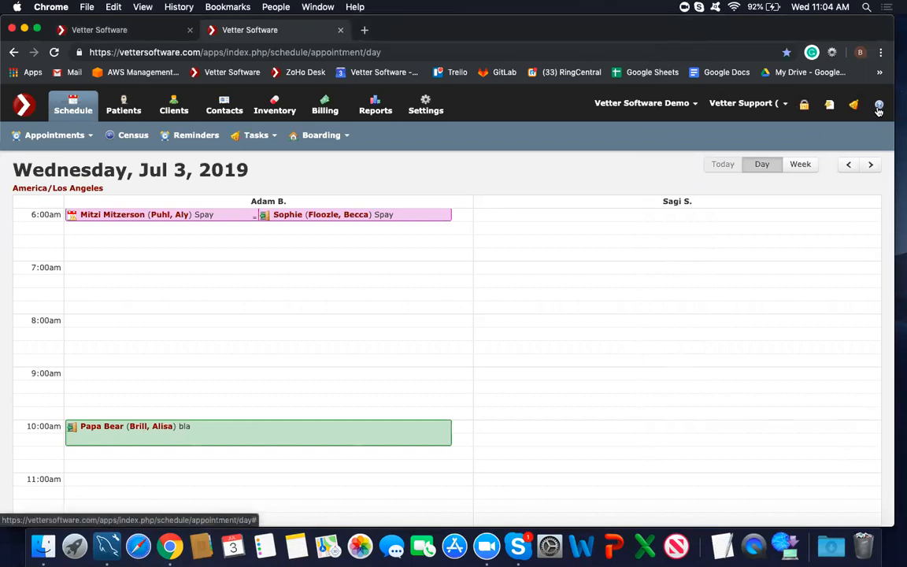
{"action": "left_click", "coordinate": [878, 108]}
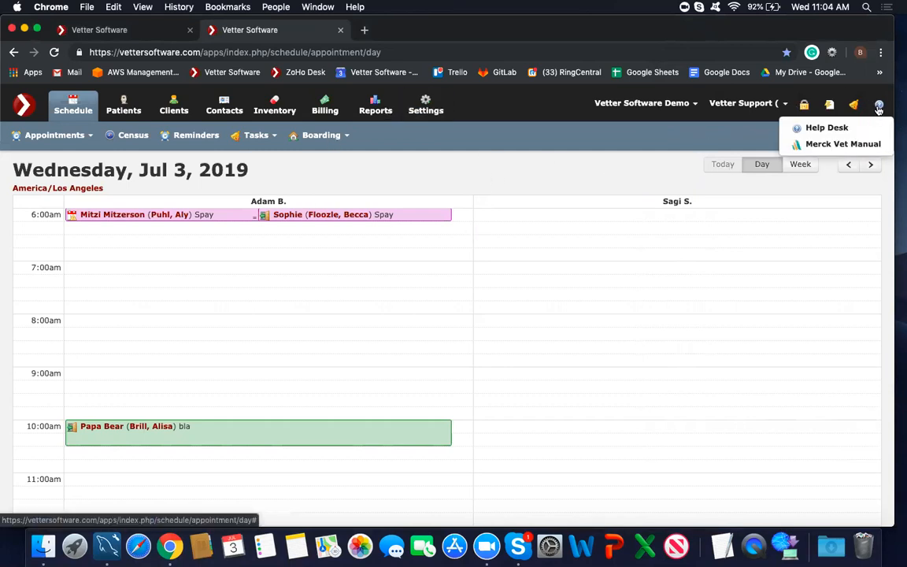
{"action": "left_click", "coordinate": [825, 128]}
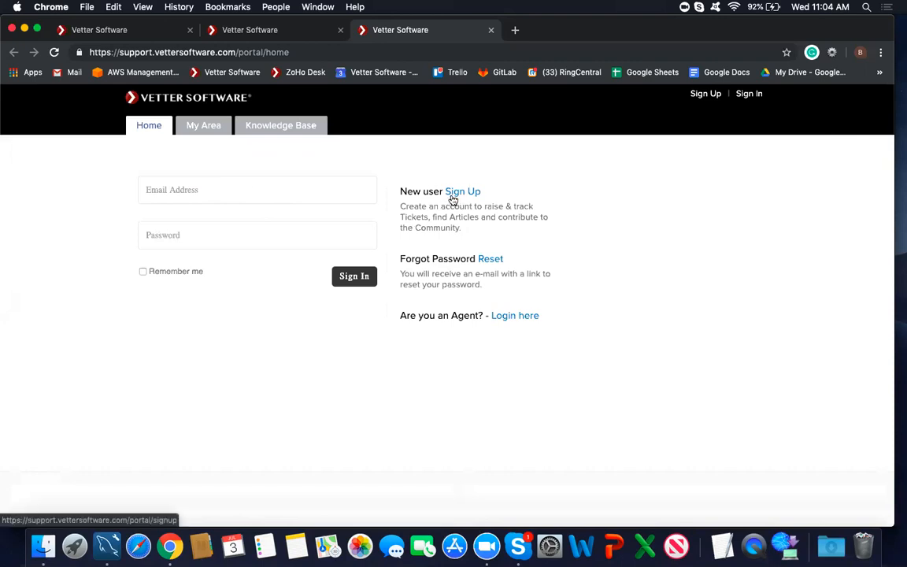
Step: Review the "Managing appointment types" article in the support knowledge base
{"action": "left_click", "coordinate": [151, 33]}
{"action": "scroll", "coordinate": [665, 314], "scroll_direction": "down", "scroll_amount": 2}
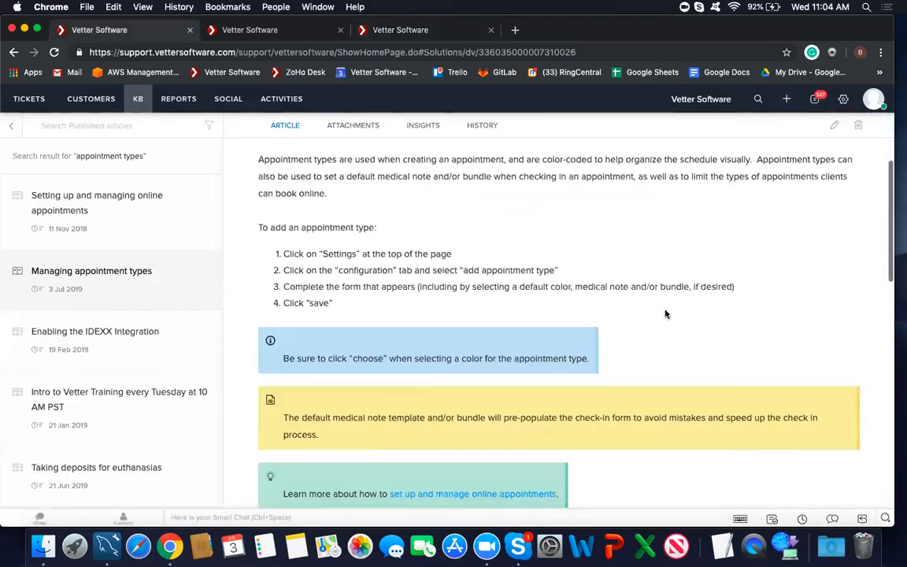
{"action": "scroll", "coordinate": [665, 314], "scroll_direction": "up", "scroll_amount": 2}
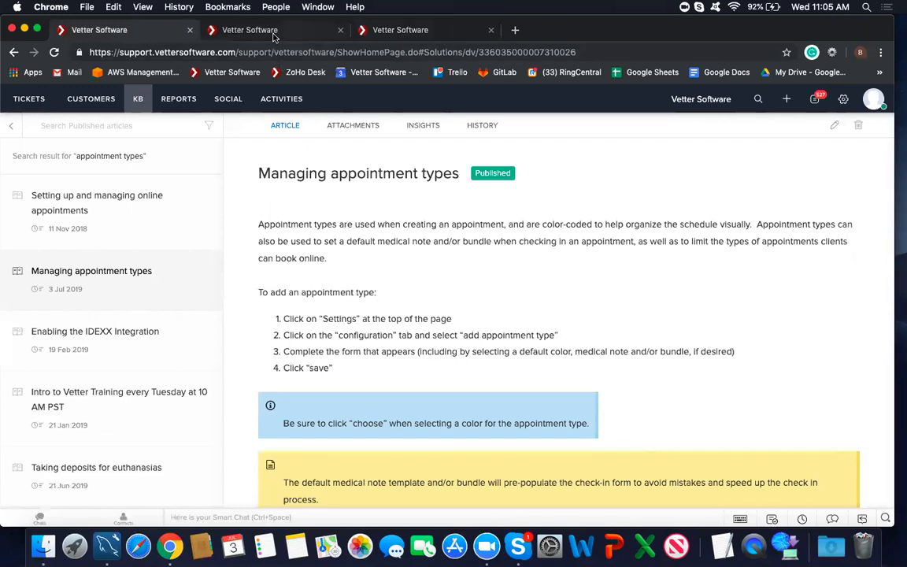
Step: View the available appointment types in a blank 7:00 AM appointment form on the day schedule, and close the form without saving
{"action": "left_click", "coordinate": [249, 32]}
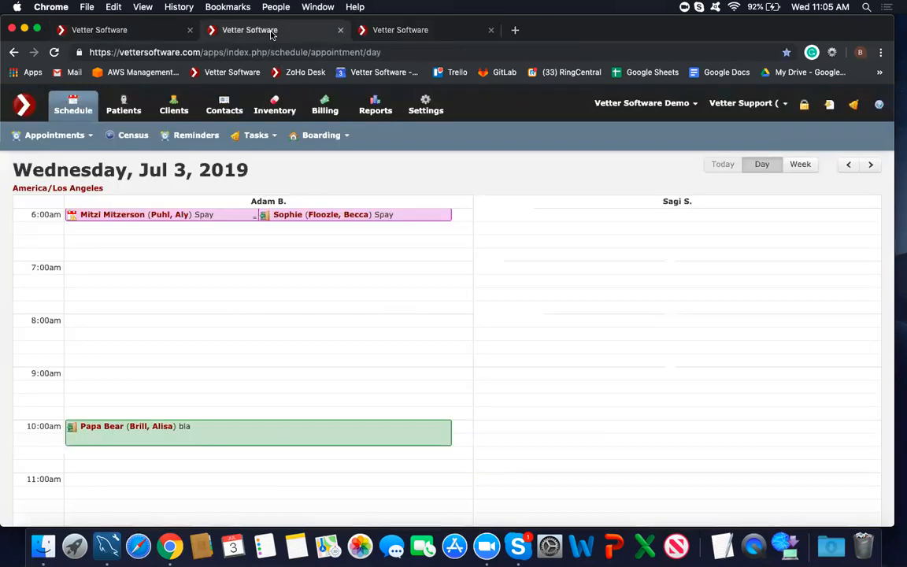
{"action": "left_click", "coordinate": [132, 269]}
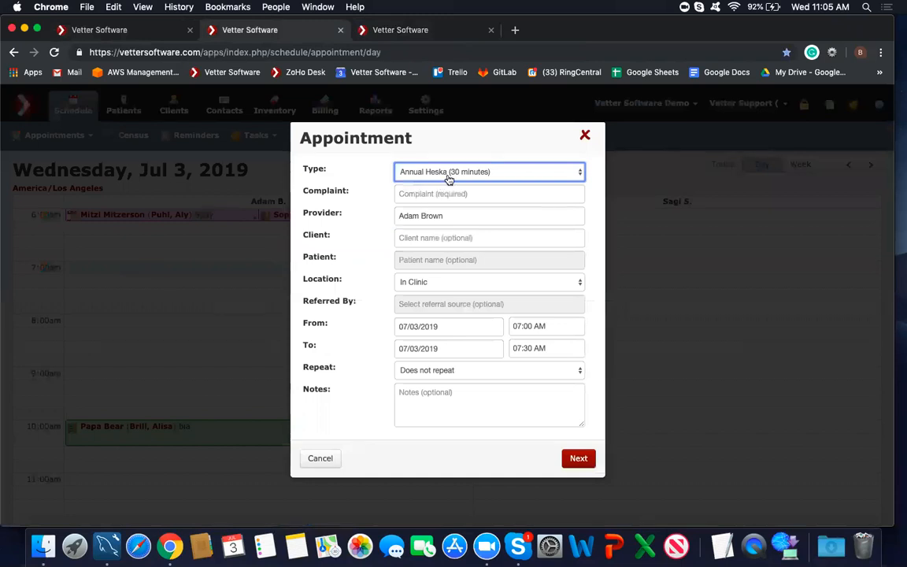
{"action": "left_click", "coordinate": [447, 177]}
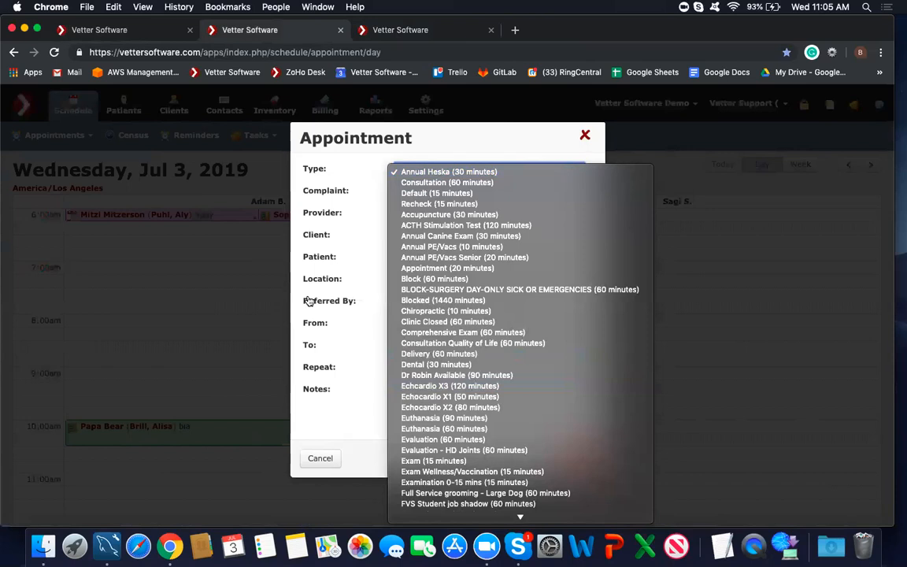
{"action": "left_click", "coordinate": [586, 137]}
{"action": "left_click", "coordinate": [586, 138]}
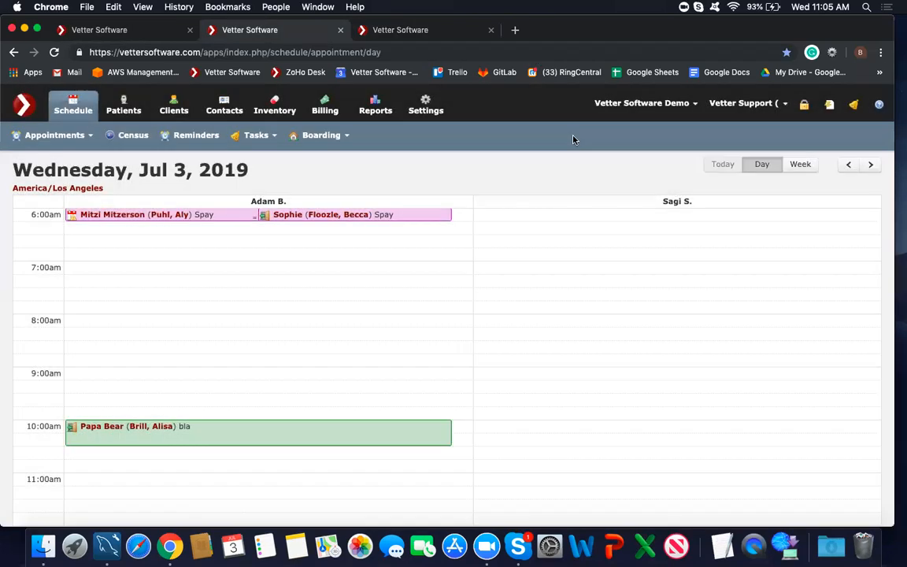
Step: Display the clinic's appointment types in the settings configuration and look through their durations, colors and templates
{"action": "left_click", "coordinate": [422, 102]}
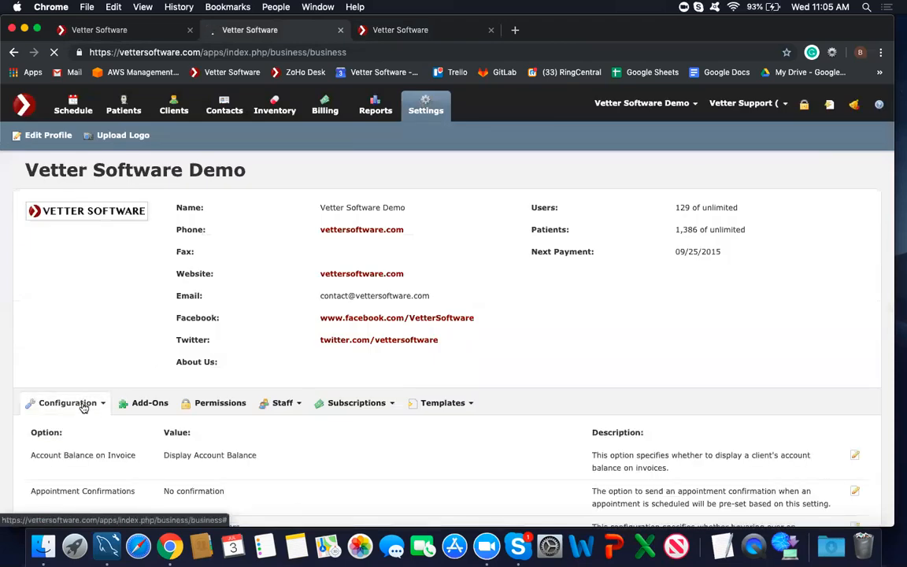
{"action": "left_click", "coordinate": [80, 403]}
{"action": "scroll", "coordinate": [81, 405], "scroll_direction": "down", "scroll_amount": 3}
{"action": "scroll", "coordinate": [84, 407], "scroll_direction": "down", "scroll_amount": 2}
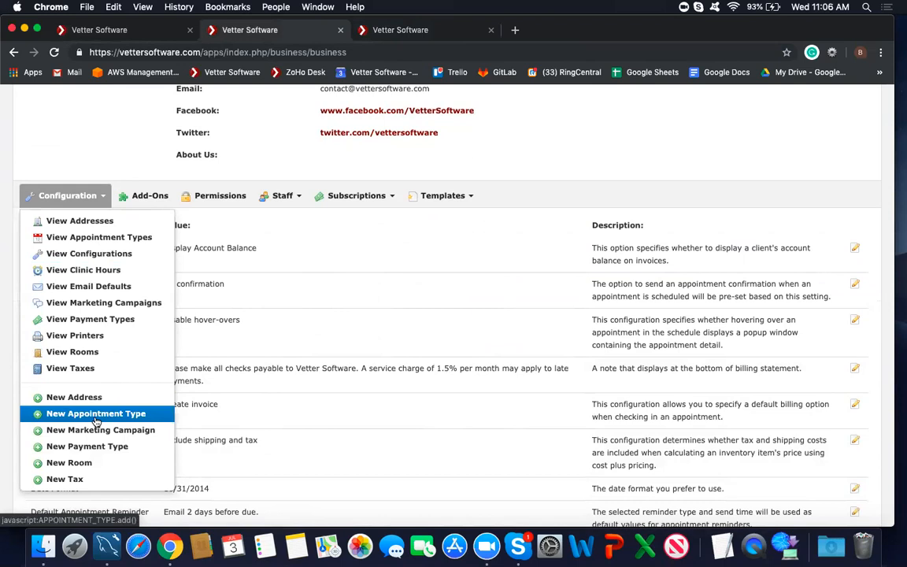
{"action": "left_click", "coordinate": [97, 238]}
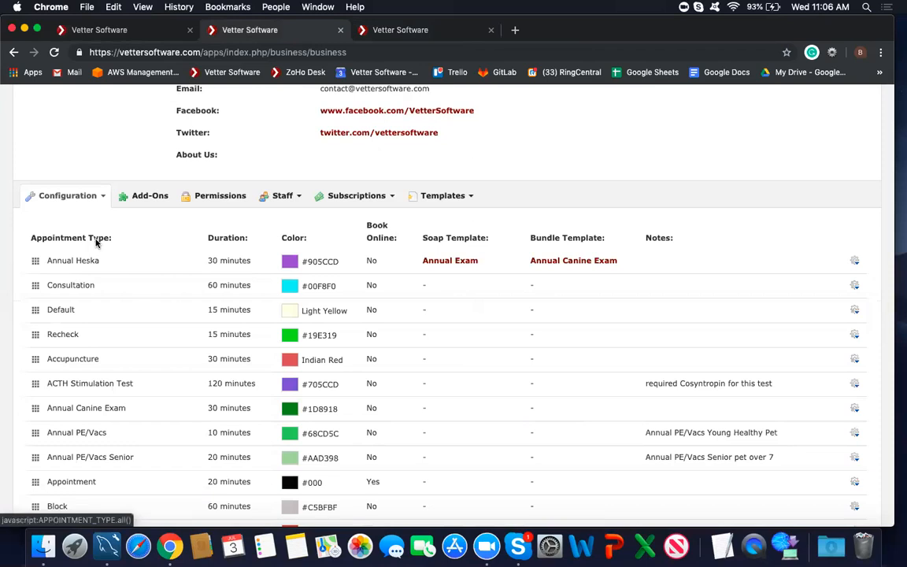
{"action": "scroll", "coordinate": [162, 370], "scroll_direction": "down", "scroll_amount": 4}
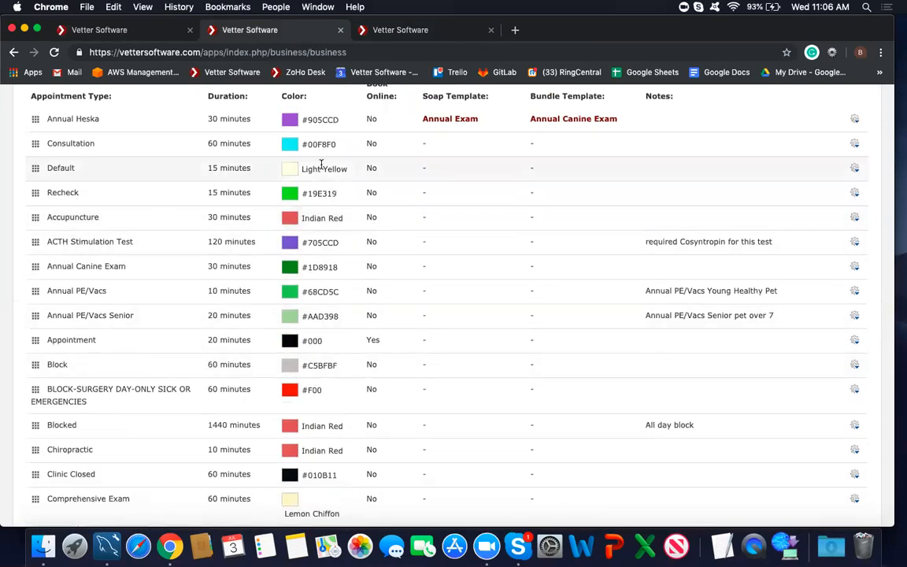
{"action": "scroll", "coordinate": [465, 204], "scroll_direction": "up", "scroll_amount": 3}
{"action": "scroll", "coordinate": [464, 203], "scroll_direction": "up", "scroll_amount": 6}
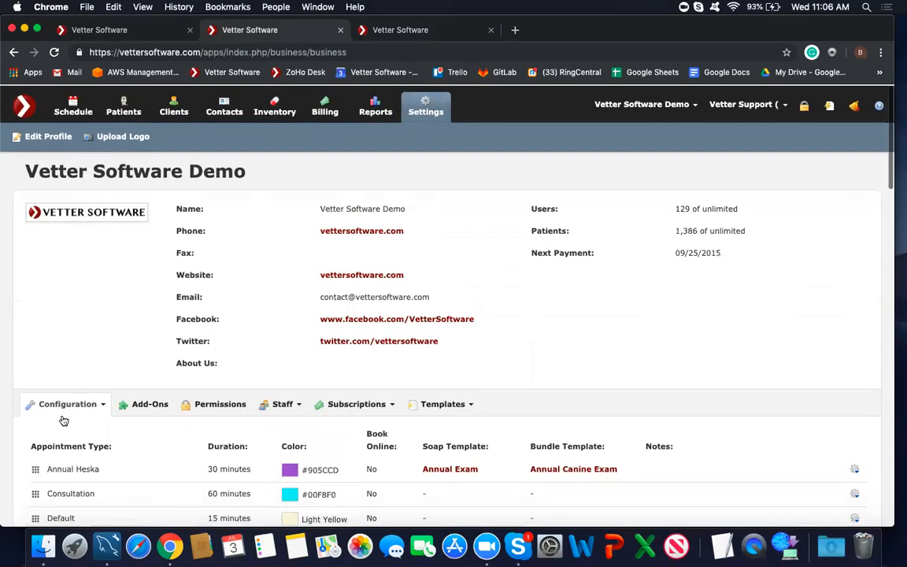
Step: Start a new appointment type named "Surgery Appt" with a duration of 60 minutes
{"action": "scroll", "coordinate": [725, 314], "scroll_direction": "down", "scroll_amount": 2}
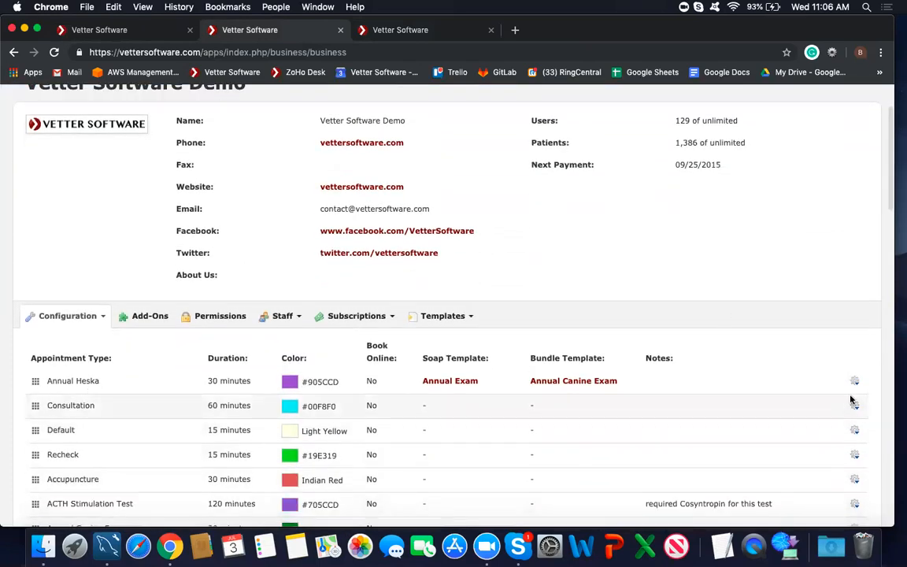
{"action": "scroll", "coordinate": [79, 326], "scroll_direction": "down", "scroll_amount": 5}
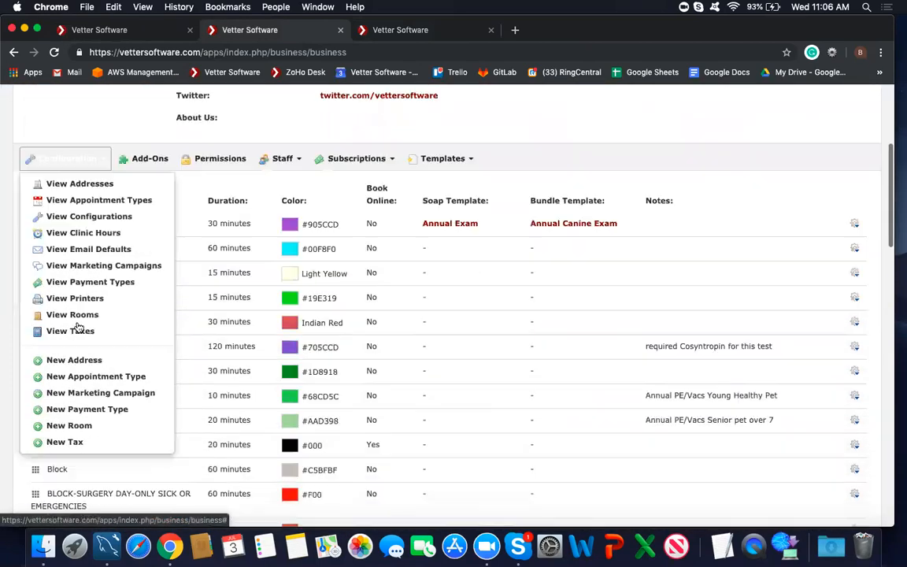
{"action": "left_click", "coordinate": [96, 339]}
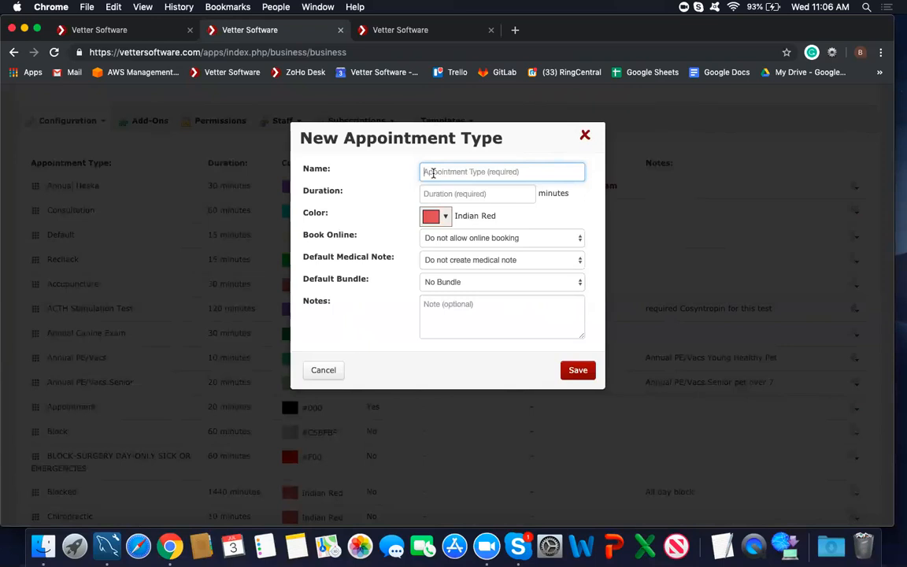
{"action": "type", "text": "Surgery "}
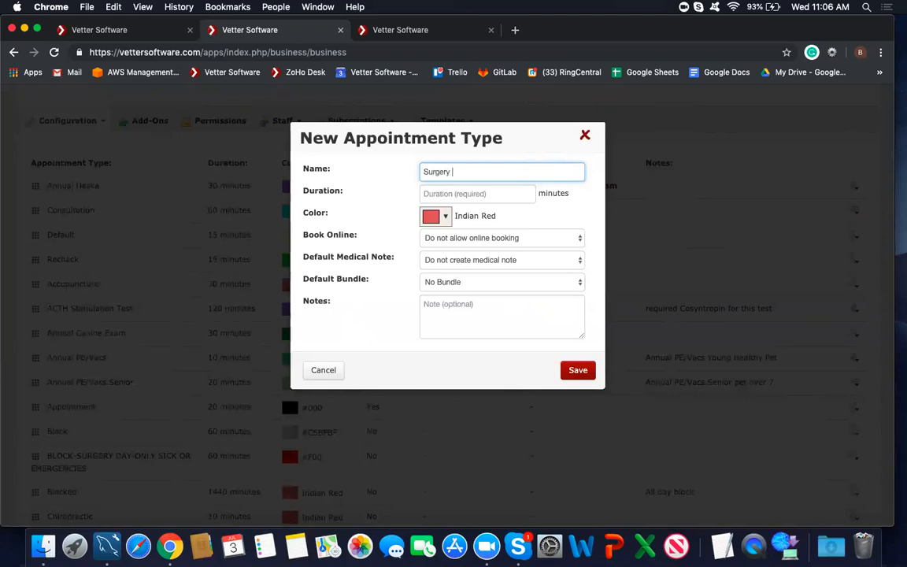
{"action": "type", "text": "Appt"}
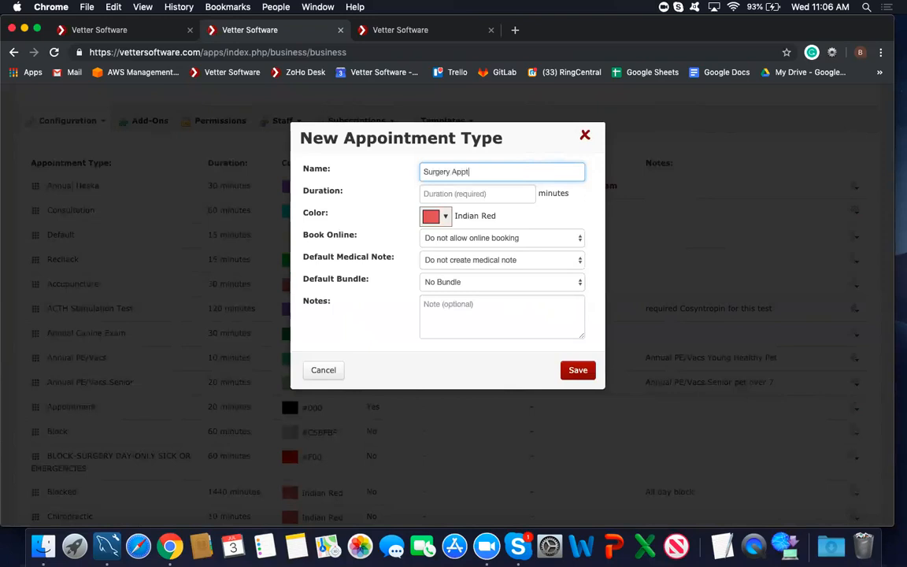
{"action": "left_click", "coordinate": [481, 198]}
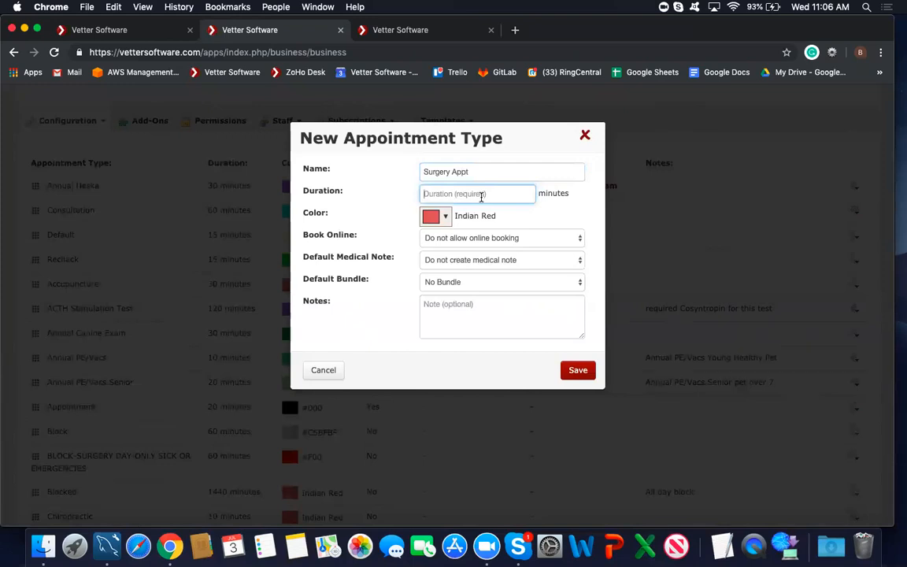
{"action": "type", "text": "60"}
Step: Choose #cd5c5c as the appointment type's color and keep booking set to "Do not allow online booking"
{"action": "left_click", "coordinate": [449, 220]}
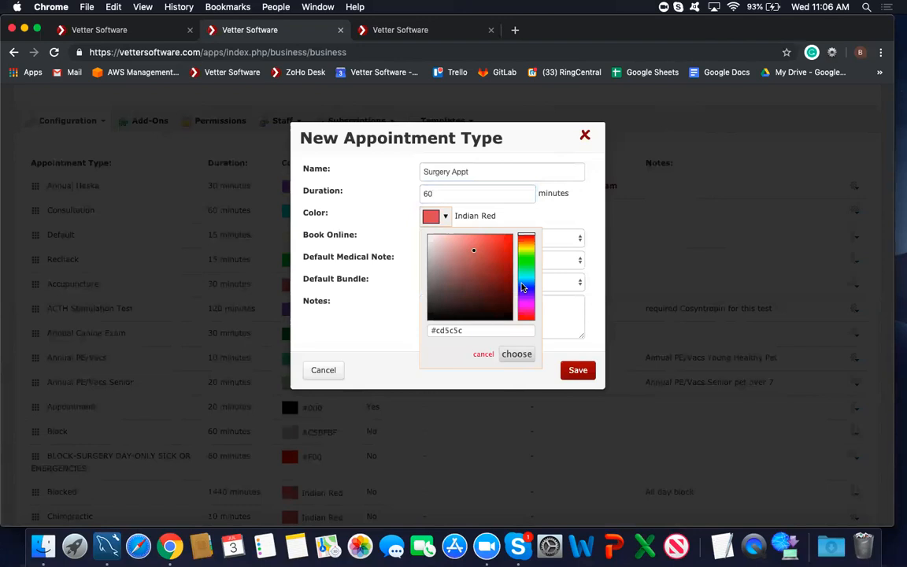
{"action": "left_click_drag", "start_coordinate": [485, 329], "coordinate": [434, 325]}
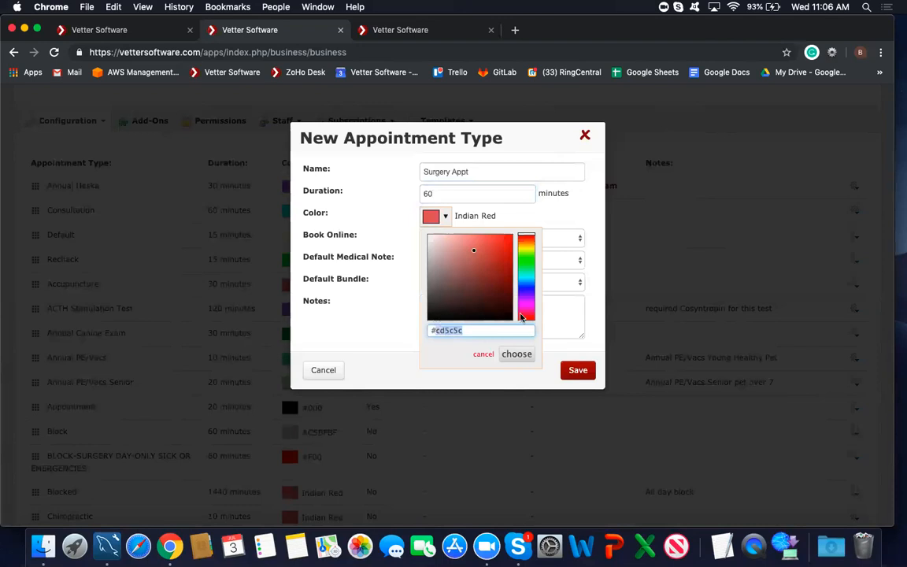
{"action": "left_click", "coordinate": [430, 230]}
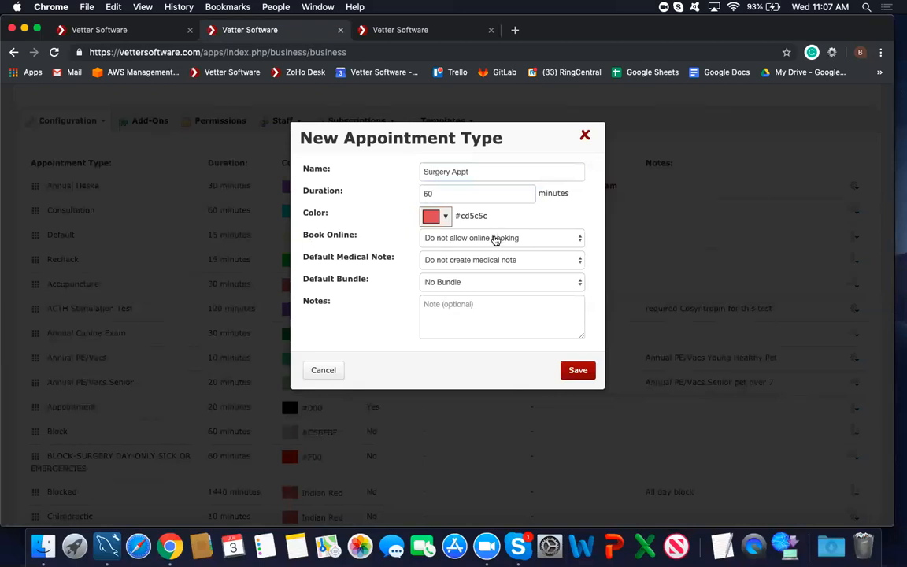
{"action": "left_click", "coordinate": [496, 238]}
{"action": "left_click", "coordinate": [367, 244]}
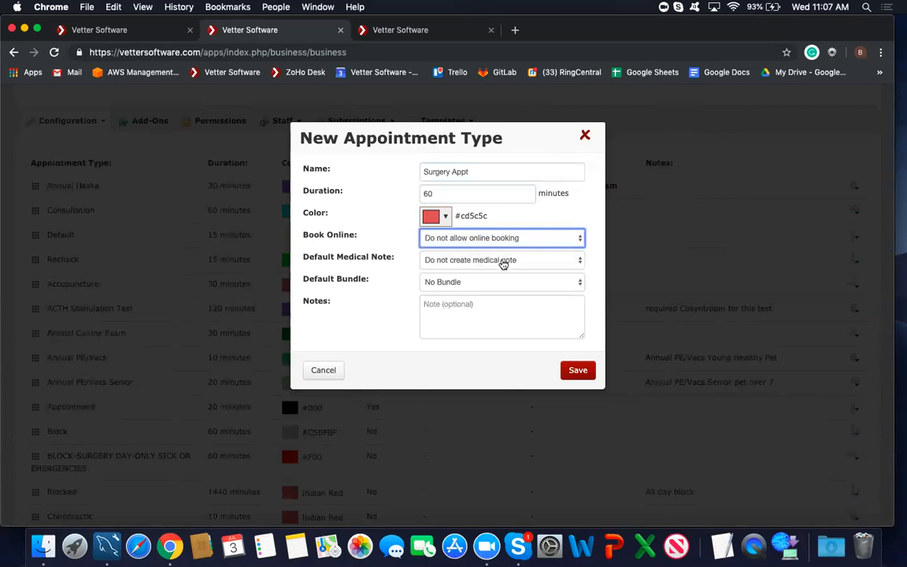
Step: Set the appointment type's default medical note to "Surgery note"
{"action": "left_click", "coordinate": [502, 260]}
{"action": "scroll", "coordinate": [472, 413], "scroll_direction": "down", "scroll_amount": 10}
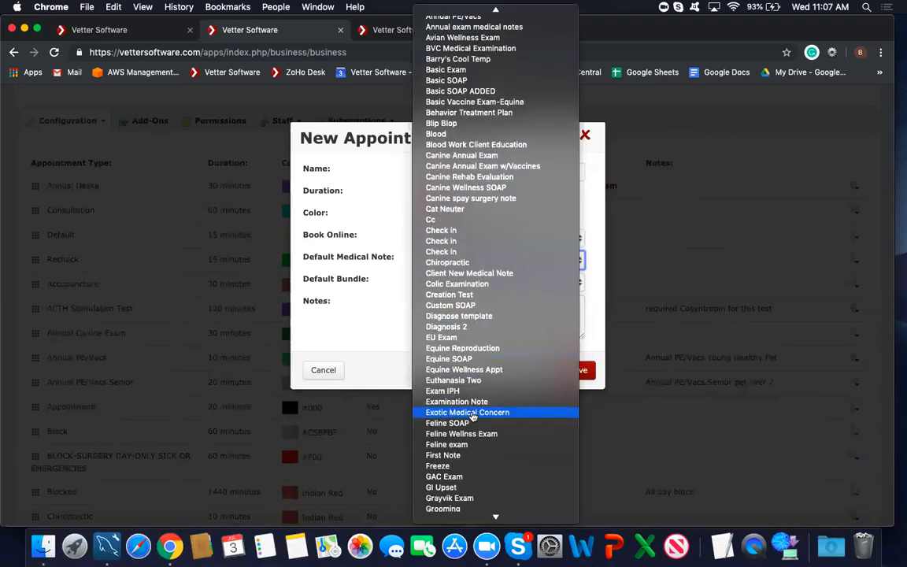
{"action": "scroll", "coordinate": [473, 415], "scroll_direction": "down", "scroll_amount": 10}
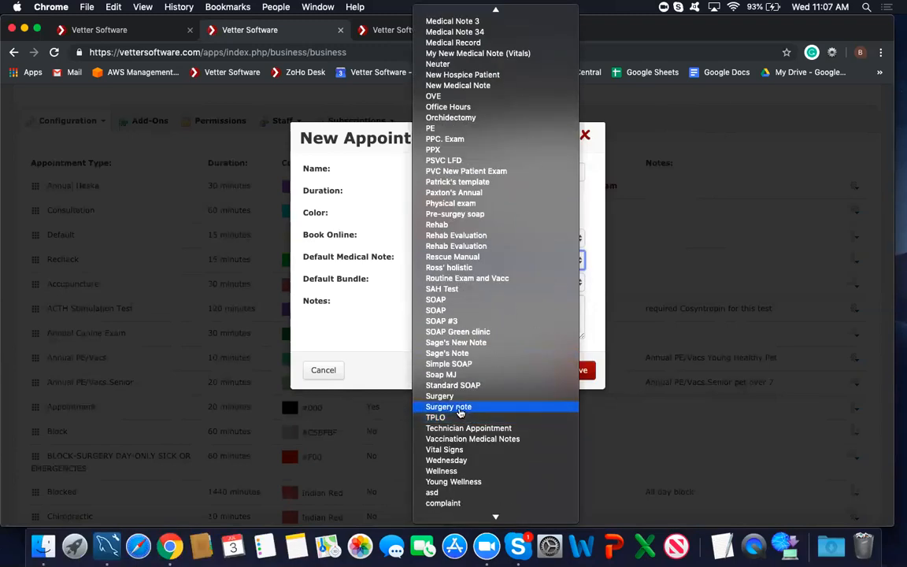
{"action": "left_click", "coordinate": [461, 407]}
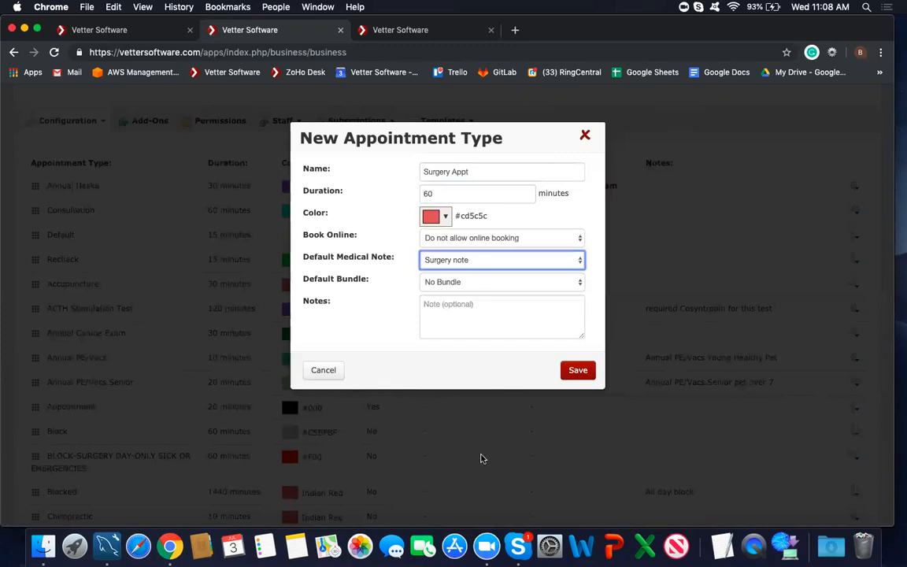
Step: Set the default bundle to "Surgery Bundle" and save the new appointment type
{"action": "left_click", "coordinate": [478, 284]}
{"action": "scroll", "coordinate": [480, 405], "scroll_direction": "down", "scroll_amount": 15}
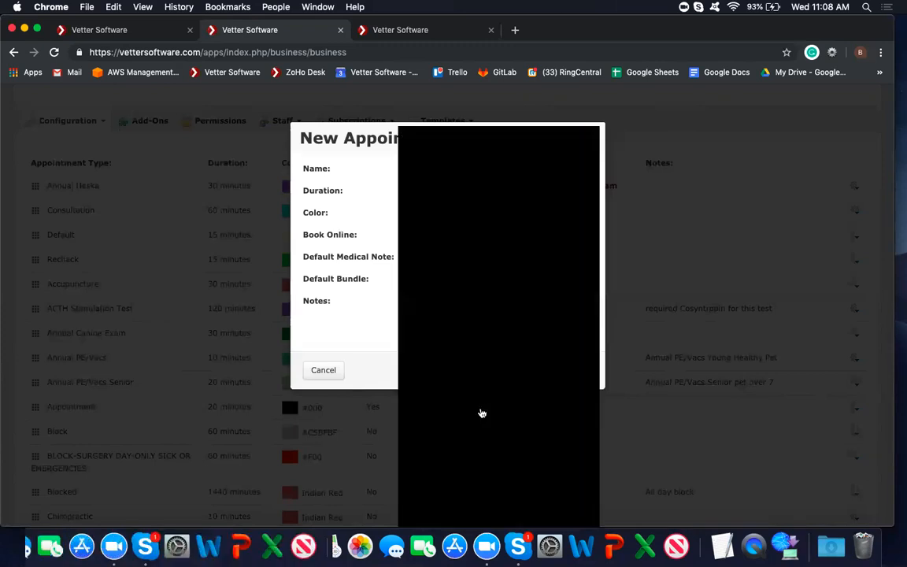
{"action": "scroll", "coordinate": [482, 413], "scroll_direction": "down", "scroll_amount": 3}
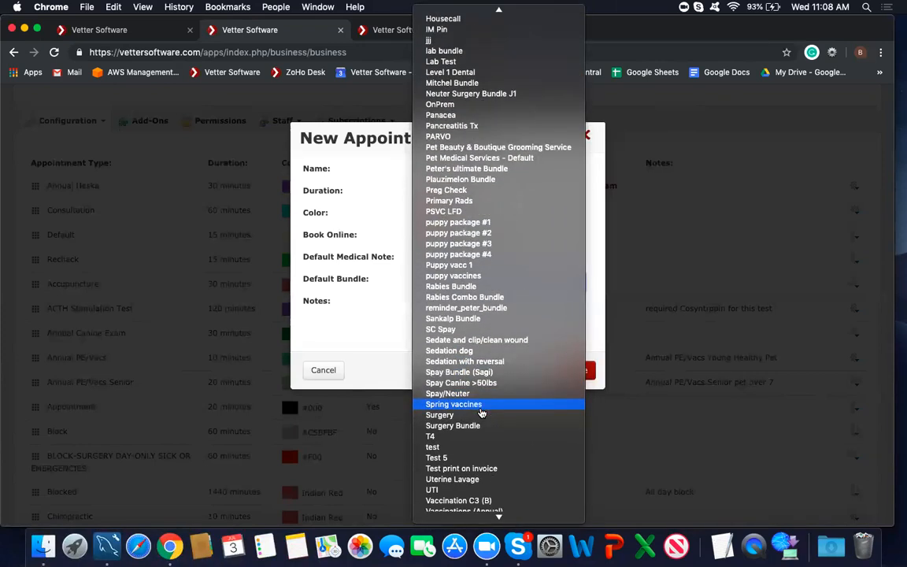
{"action": "left_click", "coordinate": [467, 430]}
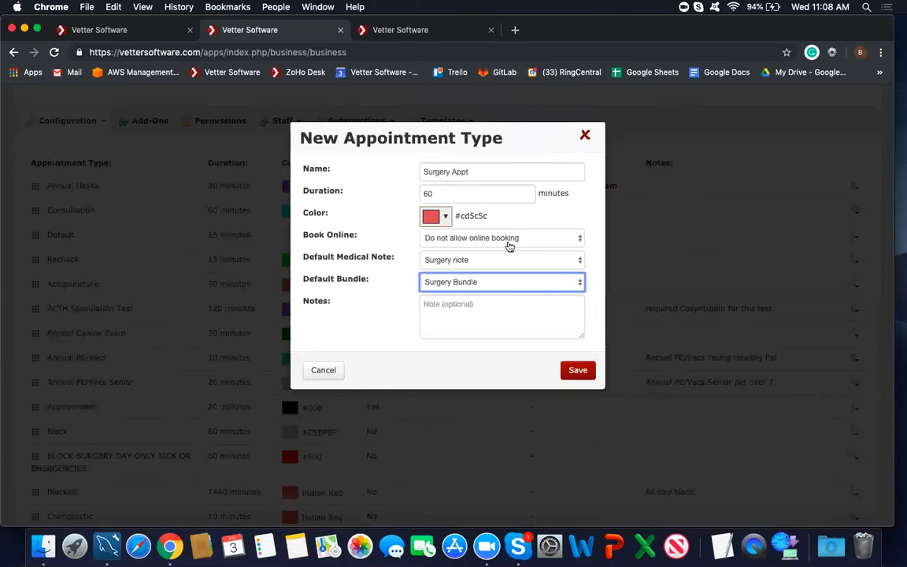
{"action": "left_click", "coordinate": [575, 372]}
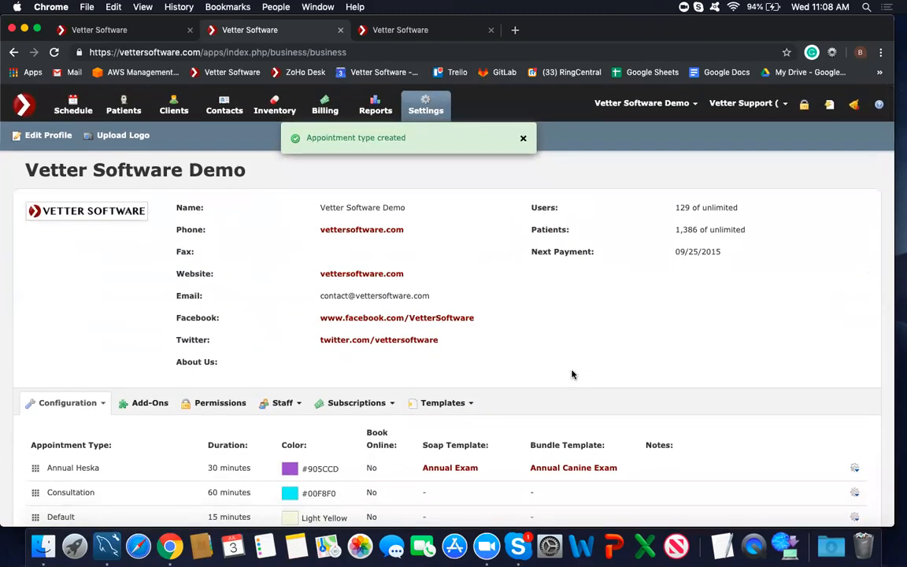
Step: Start a new appointment at 7:00 AM on Wednesday, Jul 3, 2019 in the first provider's column with type "Surgery Appt (60 minutes)"
{"action": "left_click", "coordinate": [81, 106]}
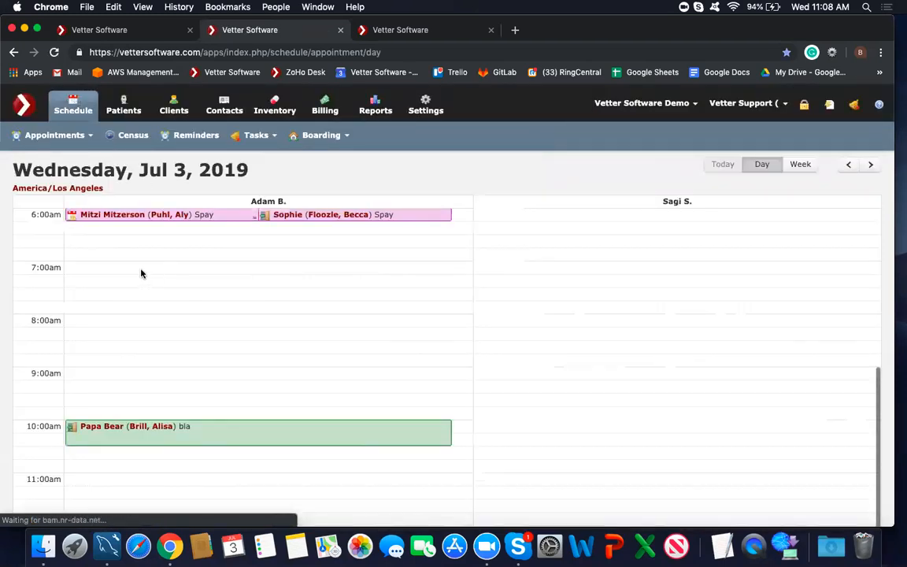
{"action": "left_click", "coordinate": [142, 273]}
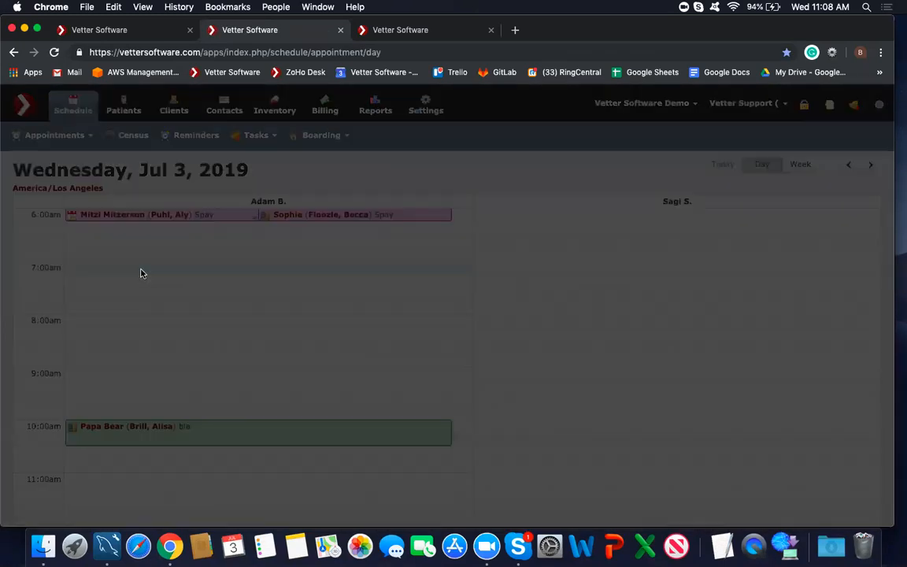
{"action": "left_click", "coordinate": [509, 178]}
{"action": "type", "text": "su"}
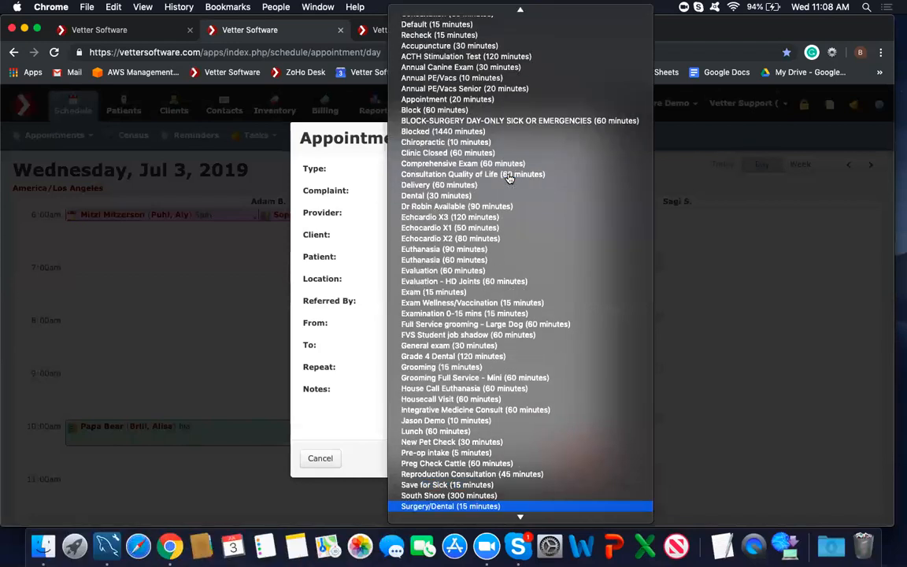
{"action": "scroll", "coordinate": [472, 307], "scroll_direction": "down", "scroll_amount": 3}
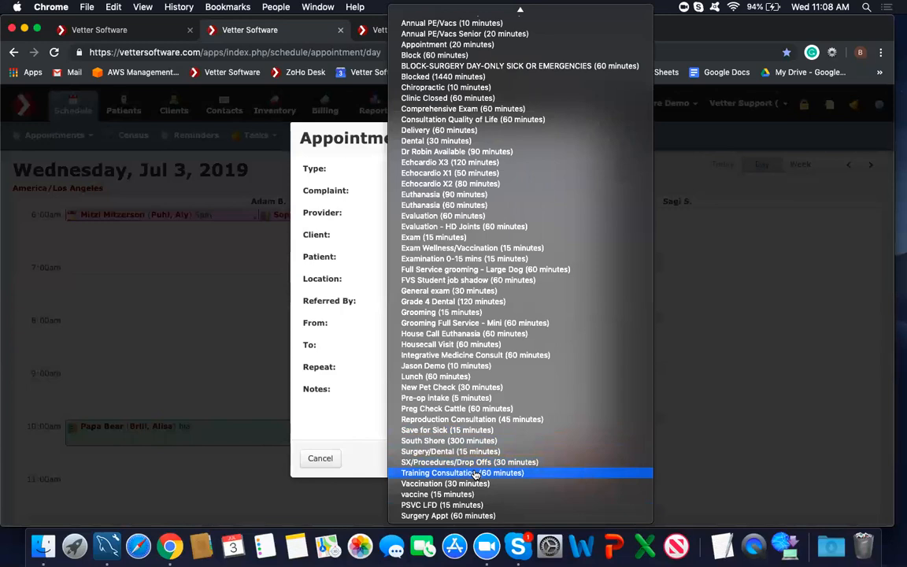
{"action": "left_click", "coordinate": [463, 514]}
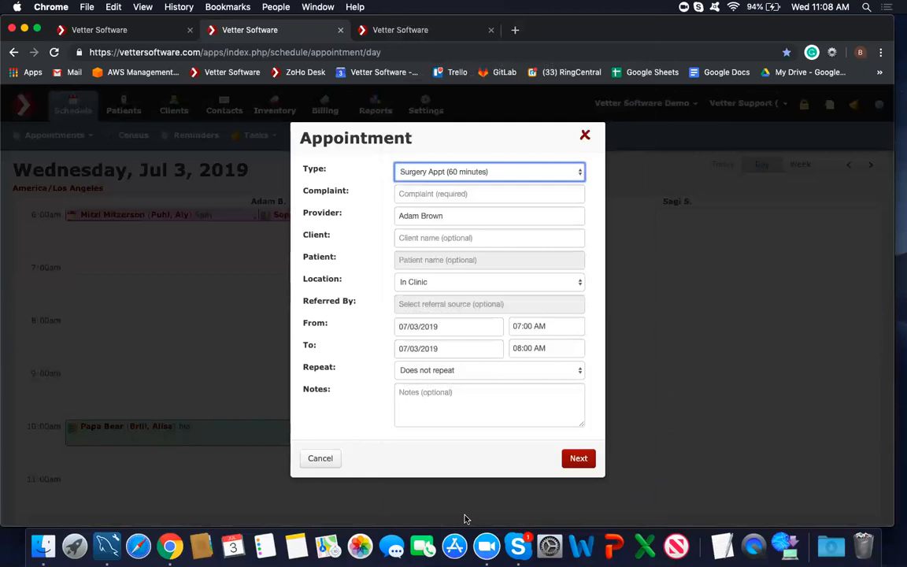
Step: Enter "Eye Surgery" as the appointment's complaint and continue to the confirmation
{"action": "left_click", "coordinate": [578, 461]}
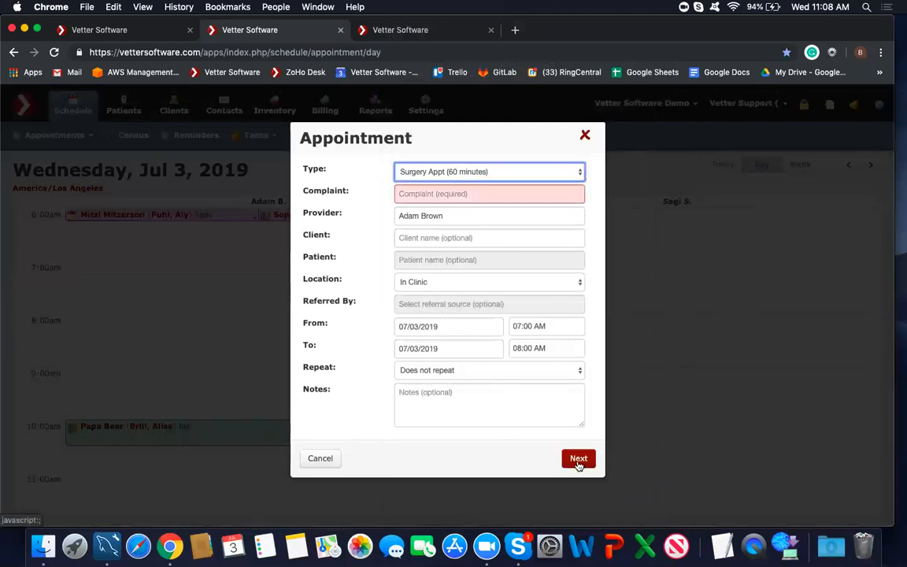
{"action": "left_click", "coordinate": [422, 199]}
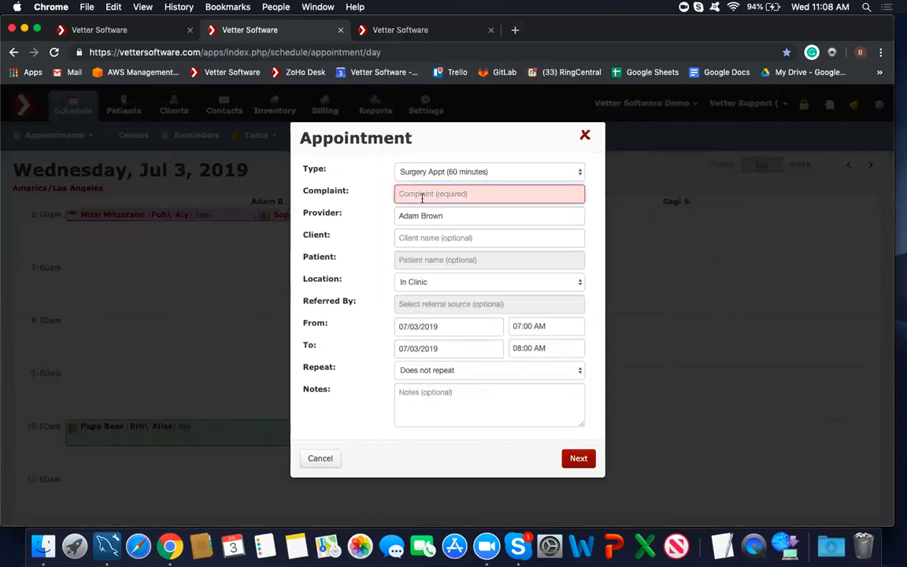
{"action": "type", "text": "Eye Surgery"}
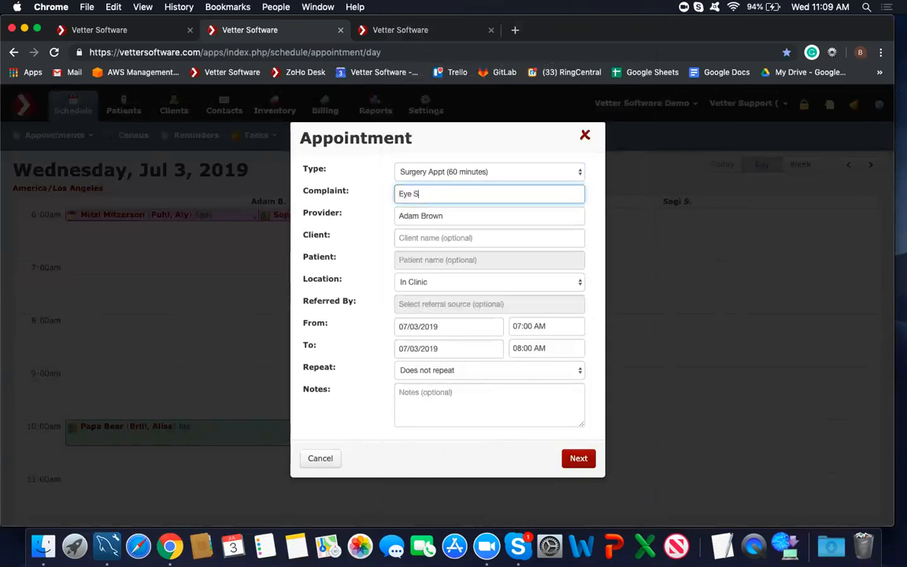
{"action": "left_click", "coordinate": [578, 460]}
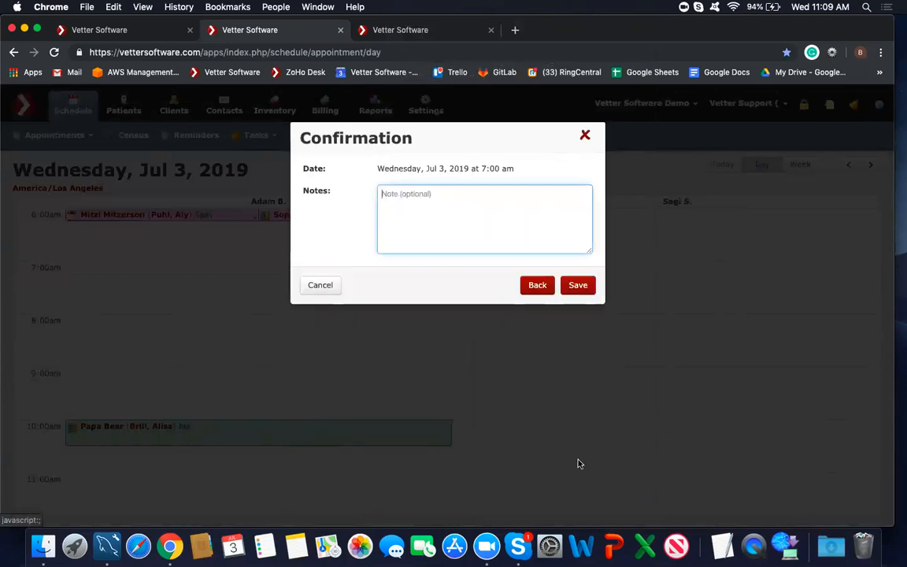
Step: Return to the appointment details, fill in the client's name and select Gracie as the patient
{"action": "left_click", "coordinate": [539, 285]}
{"action": "left_click", "coordinate": [438, 236]}
{"action": "type", "text": "abby"}
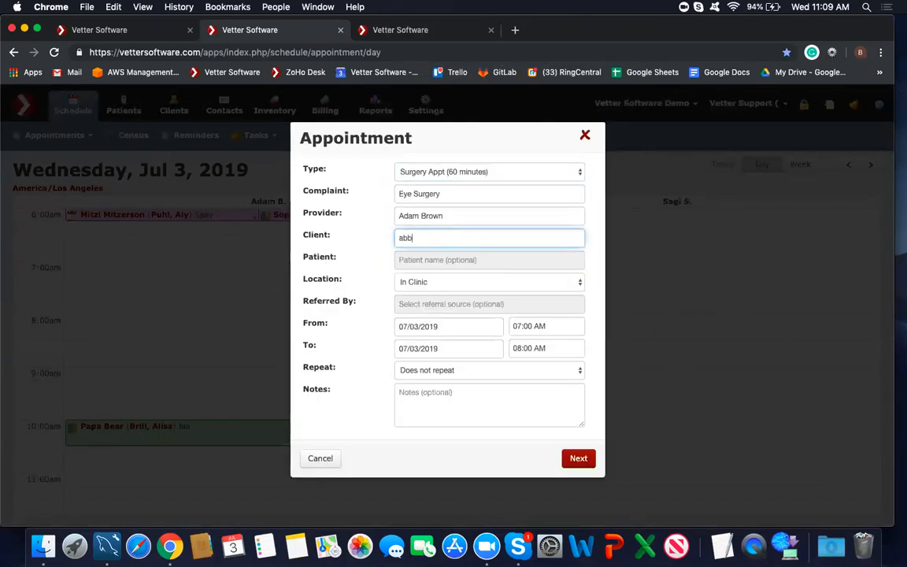
{"action": "left_click", "coordinate": [440, 270]}
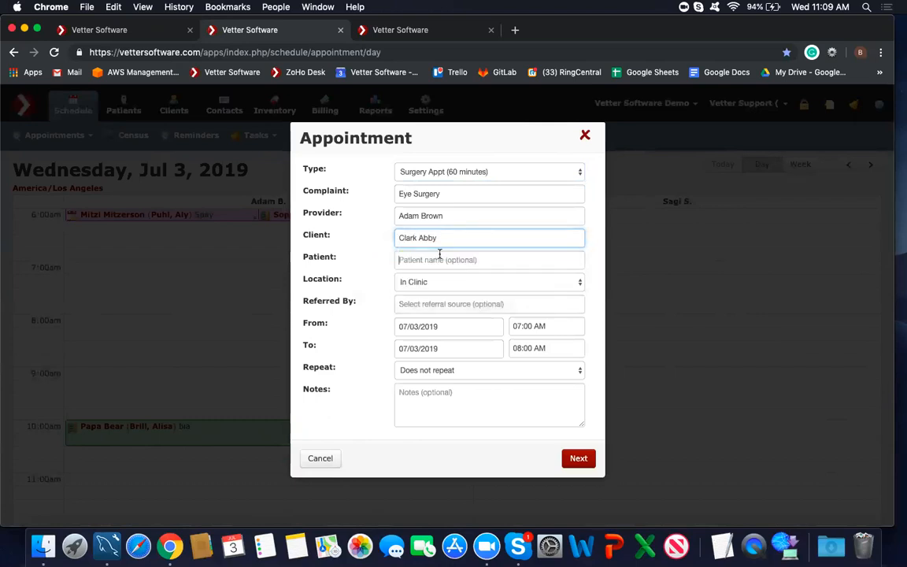
{"action": "left_click", "coordinate": [440, 258]}
{"action": "left_click", "coordinate": [429, 299]}
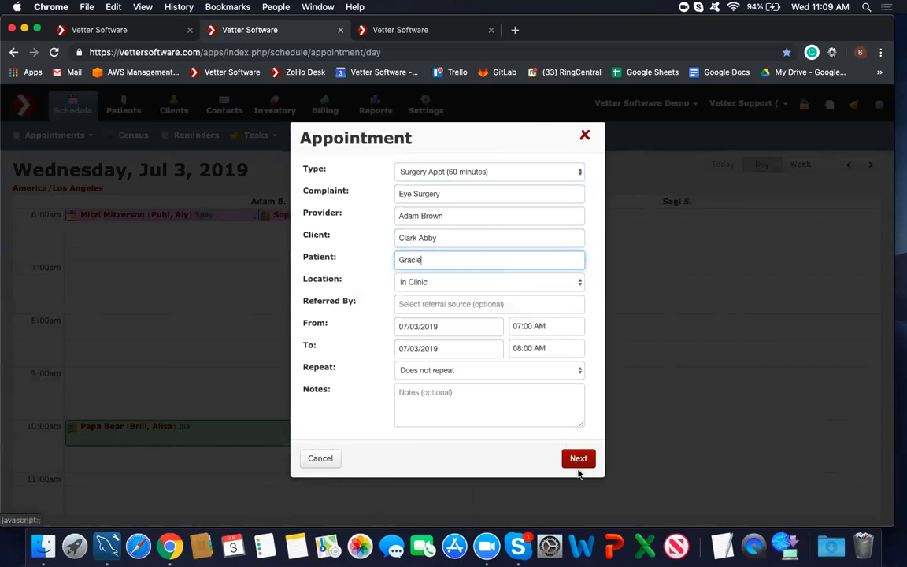
Step: Try an end time of 08:15 AM for the appointment and return it to 08:00 AM
{"action": "left_click", "coordinate": [547, 348]}
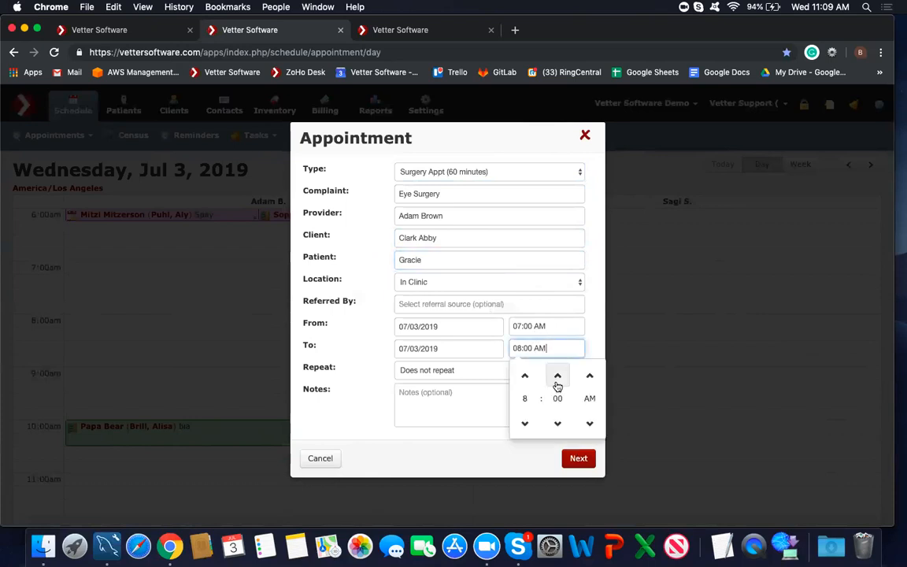
{"action": "left_click", "coordinate": [557, 378]}
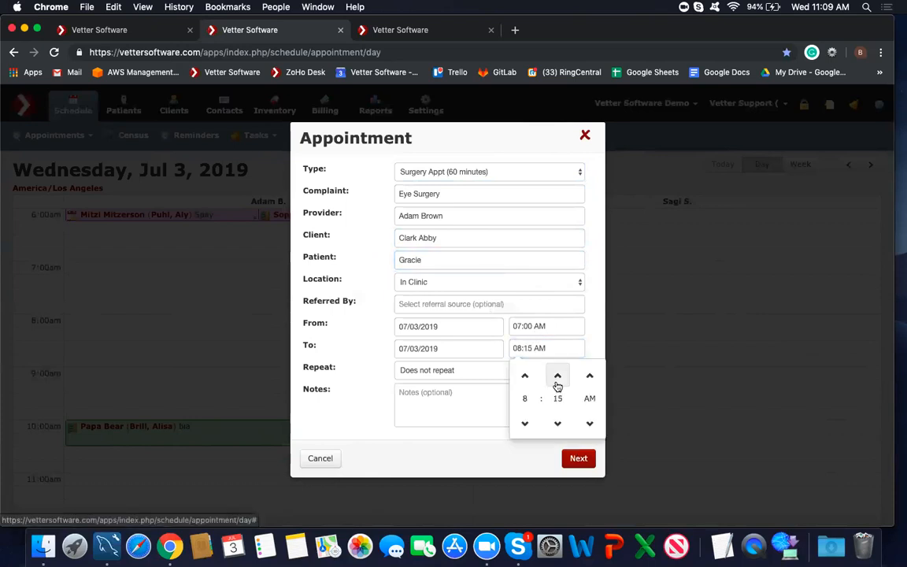
{"action": "left_click", "coordinate": [558, 424]}
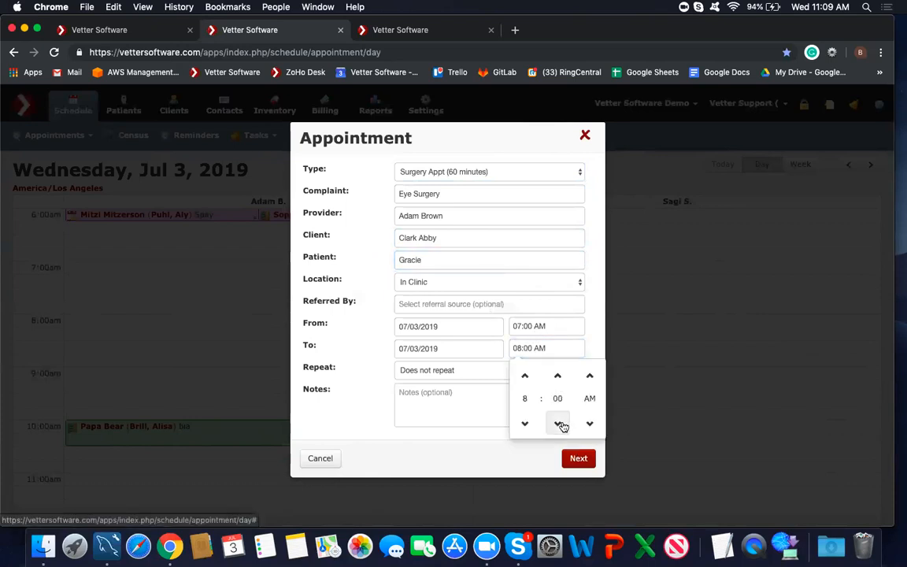
{"action": "left_click", "coordinate": [521, 460]}
Step: Accept the existing client information, leave the confirmation note empty and save the appointment
{"action": "left_click", "coordinate": [578, 459]}
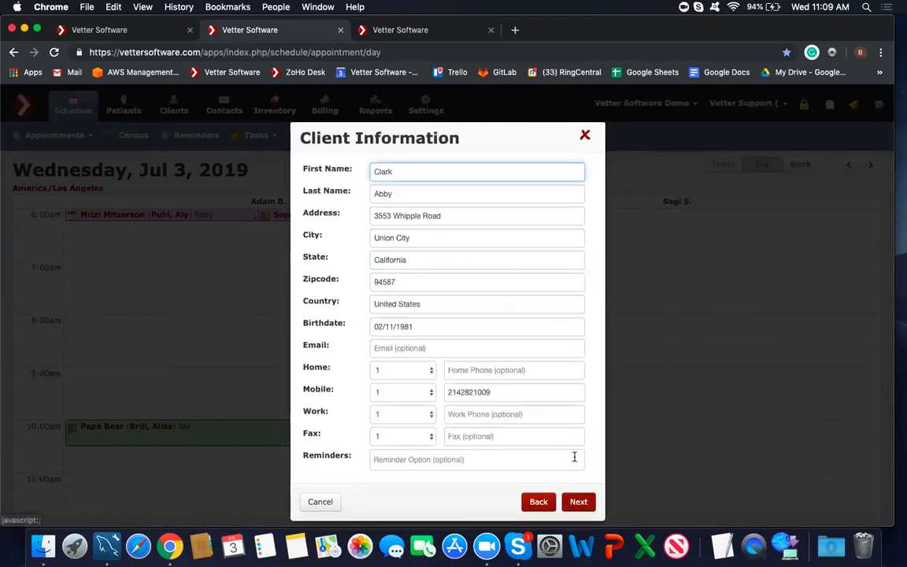
{"action": "scroll", "coordinate": [595, 428], "scroll_direction": "down", "scroll_amount": 3}
{"action": "left_click", "coordinate": [576, 382]}
{"action": "scroll", "coordinate": [543, 331], "scroll_direction": "up", "scroll_amount": 2}
{"action": "left_click", "coordinate": [577, 322]}
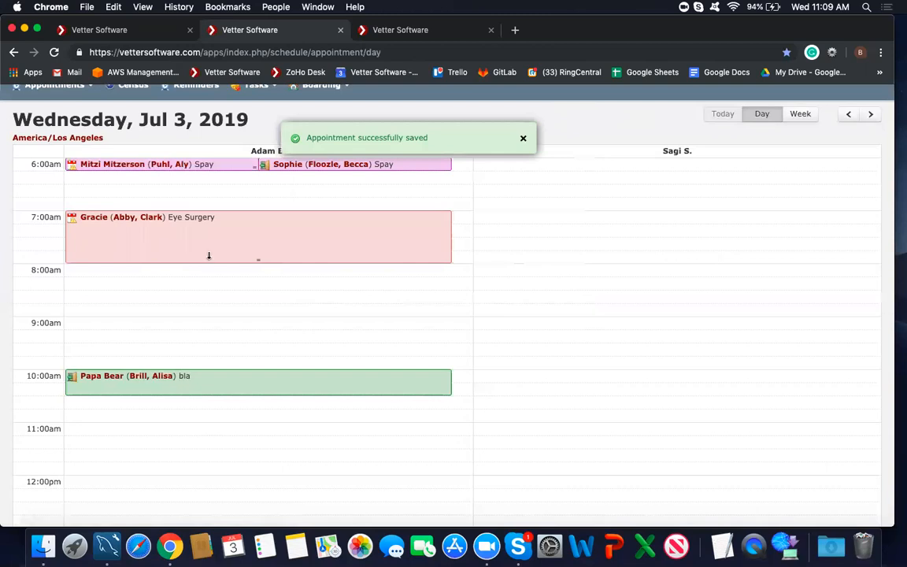
Step: Open the 7:00 AM Eye Surgery appointment on the schedule and start its check-in
{"action": "scroll", "coordinate": [279, 256], "scroll_direction": "up", "scroll_amount": 1}
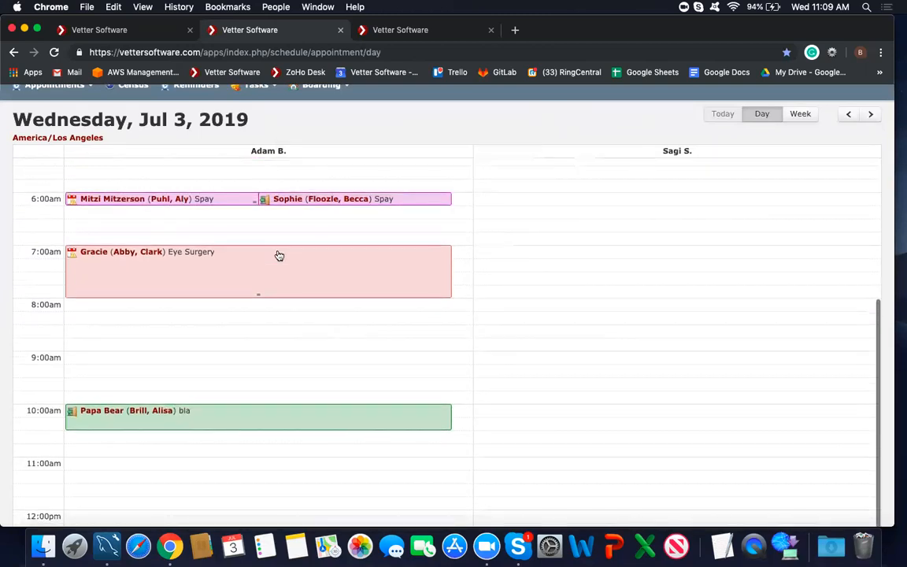
{"action": "scroll", "coordinate": [278, 256], "scroll_direction": "up", "scroll_amount": 2}
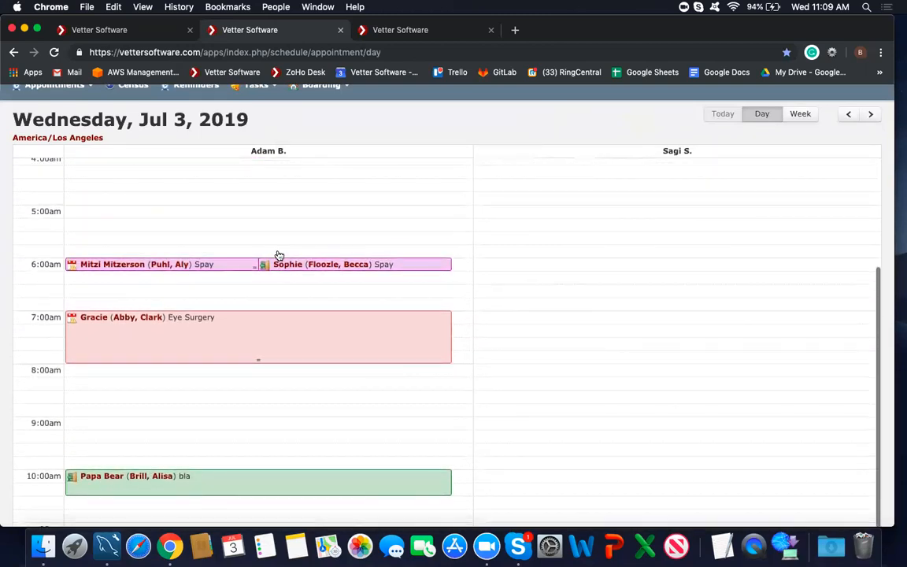
{"action": "left_click", "coordinate": [262, 341]}
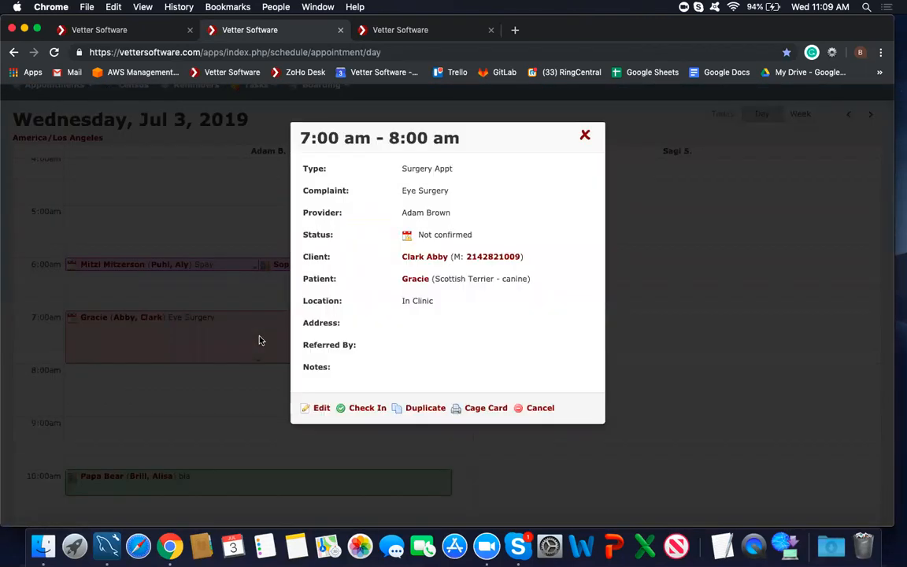
{"action": "left_click", "coordinate": [364, 410]}
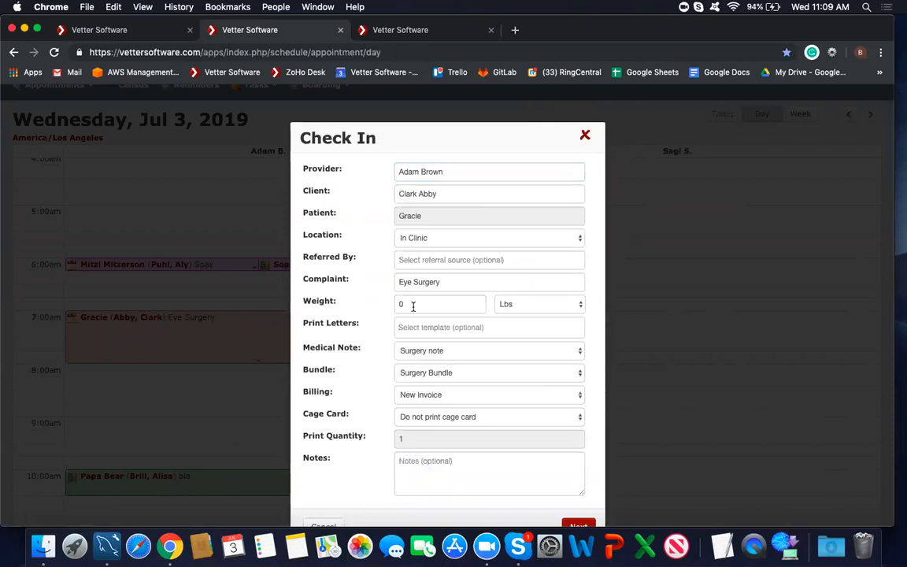
Step: Browse the letter templates that can be printed at check-in without selecting one
{"action": "left_click", "coordinate": [440, 327]}
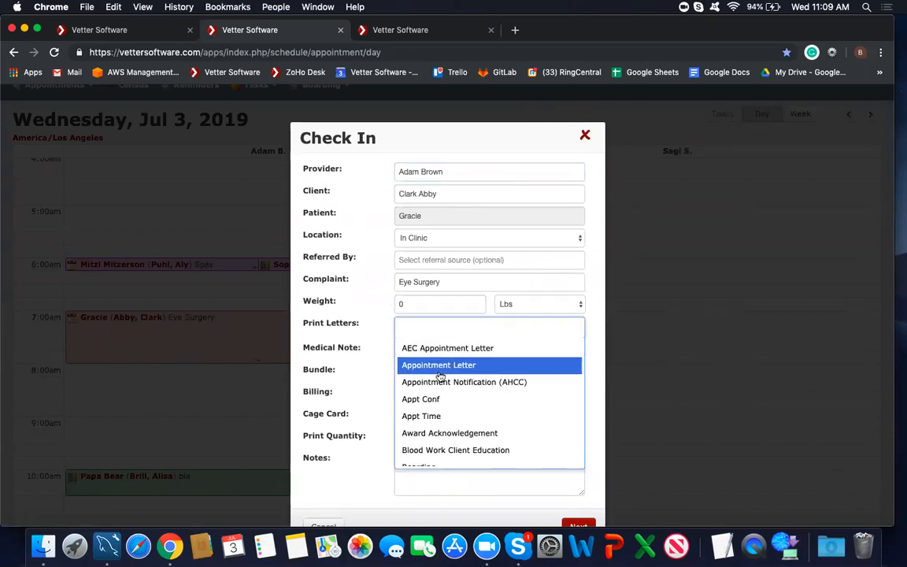
{"action": "scroll", "coordinate": [440, 421], "scroll_direction": "down", "scroll_amount": 2}
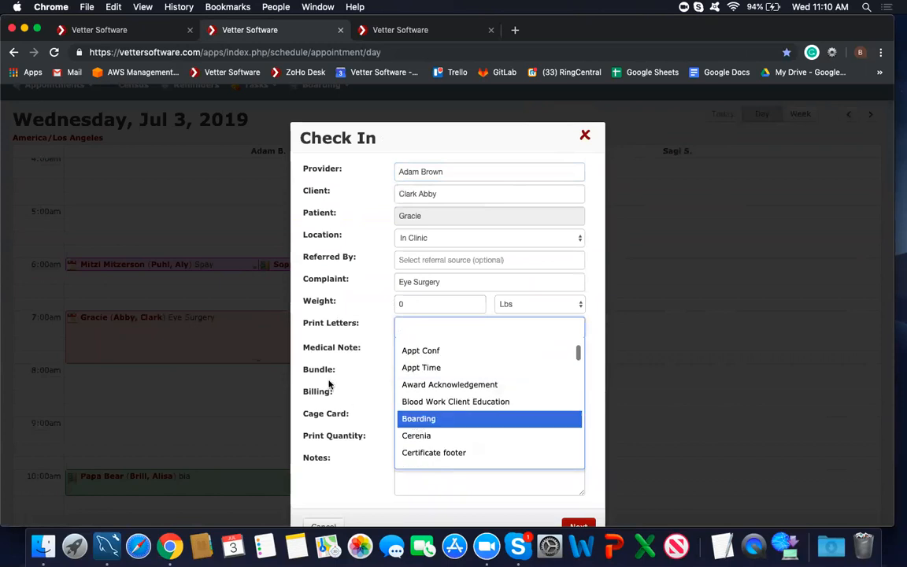
{"action": "left_click", "coordinate": [350, 326]}
Step: Complete the check-in with "Surgery note", "Surgery Bundle" and a new invoice, keeping 1 unit of Surgery Gloves in the bundle
{"action": "scroll", "coordinate": [374, 425], "scroll_direction": "down", "scroll_amount": 3}
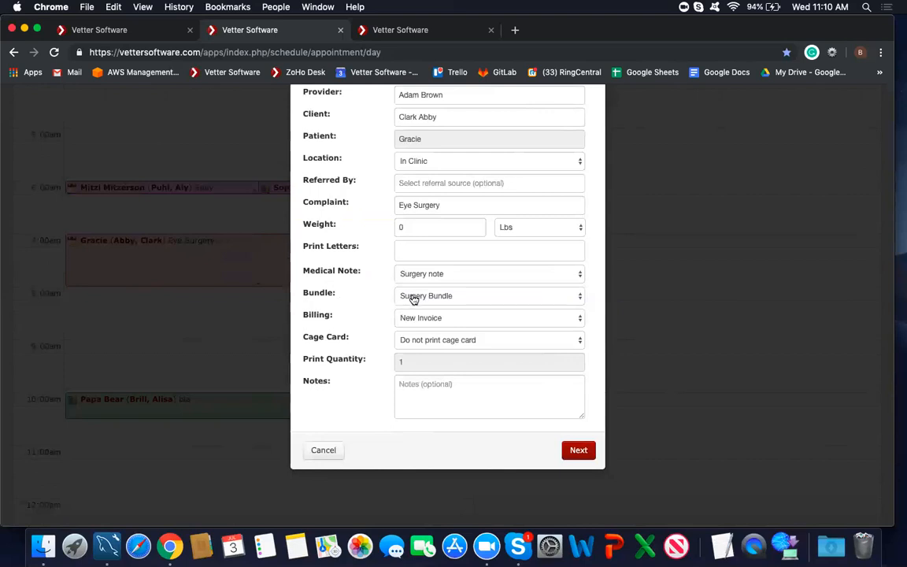
{"action": "left_click", "coordinate": [584, 450]}
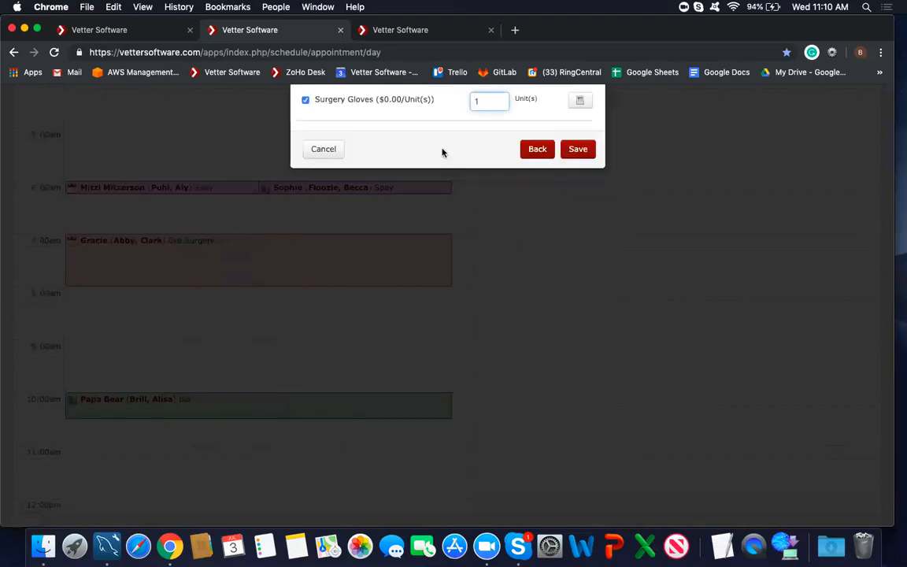
{"action": "scroll", "coordinate": [441, 152], "scroll_direction": "up", "scroll_amount": 3}
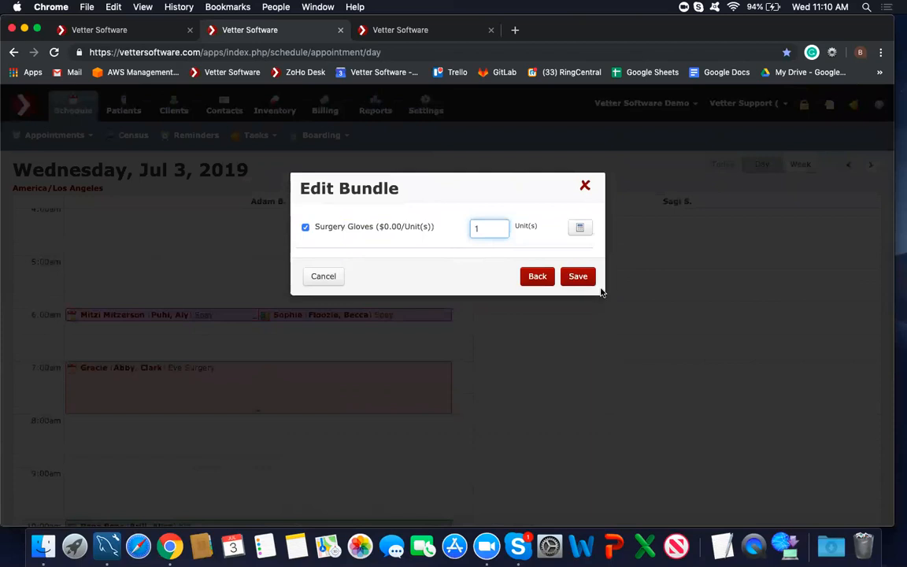
{"action": "left_click", "coordinate": [578, 280]}
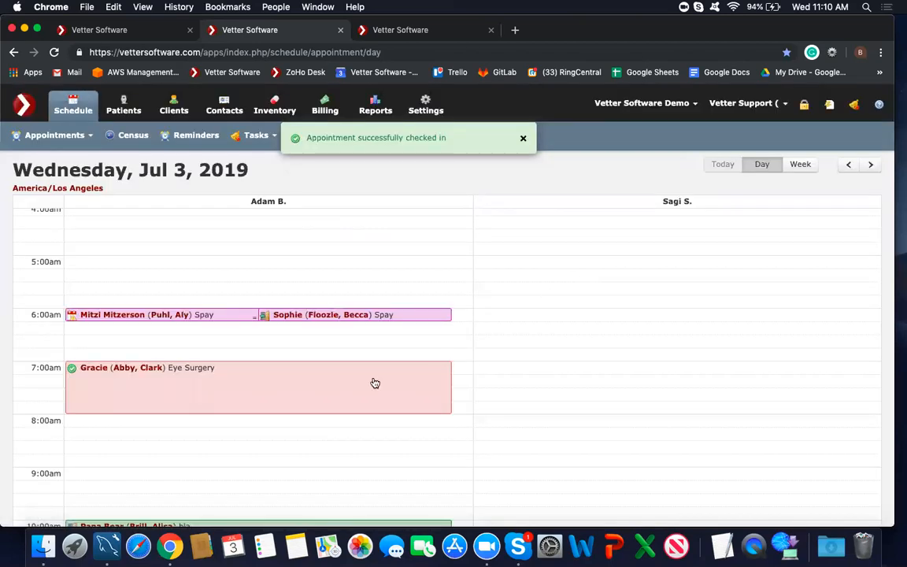
Step: View the invoice linked to the checked-in Eye Surgery appointment and return to the schedule
{"action": "left_click", "coordinate": [250, 381]}
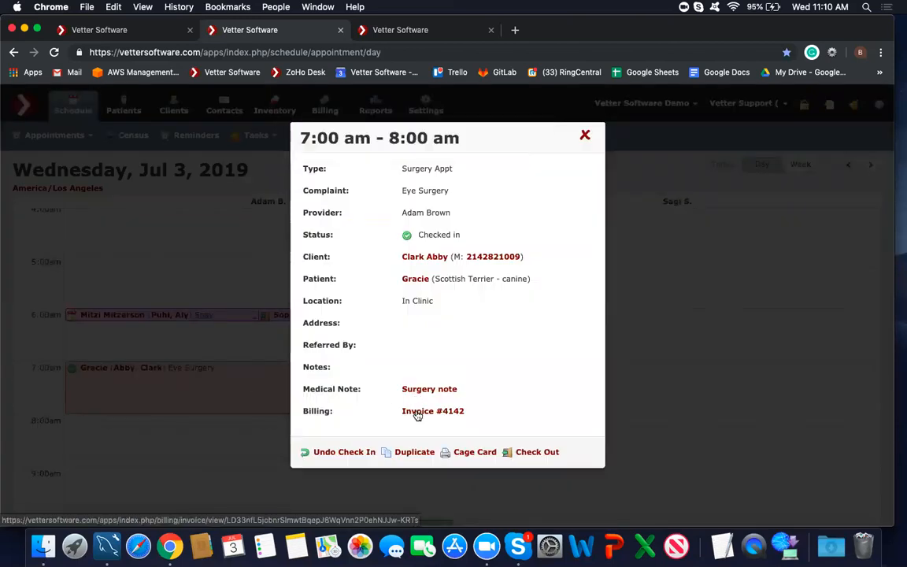
{"action": "left_click", "coordinate": [418, 414]}
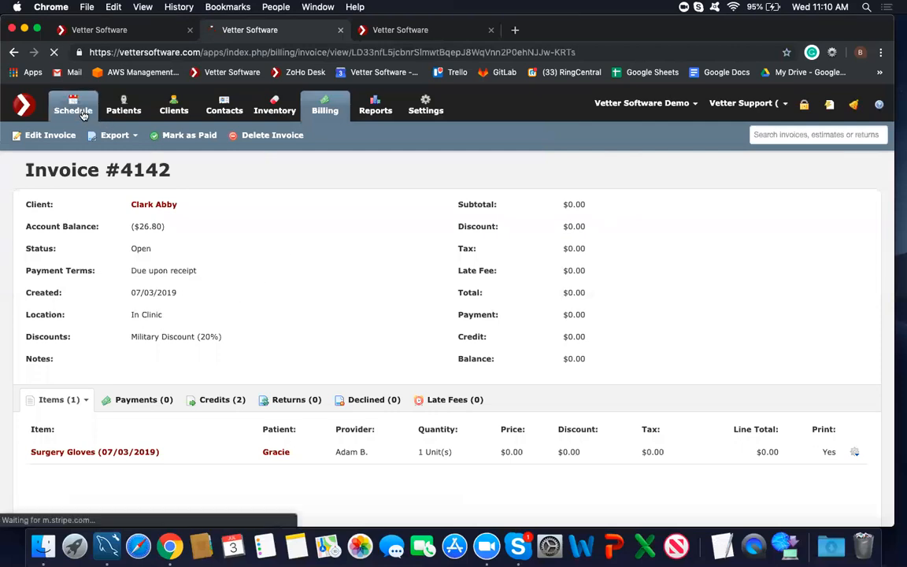
{"action": "left_click", "coordinate": [82, 113]}
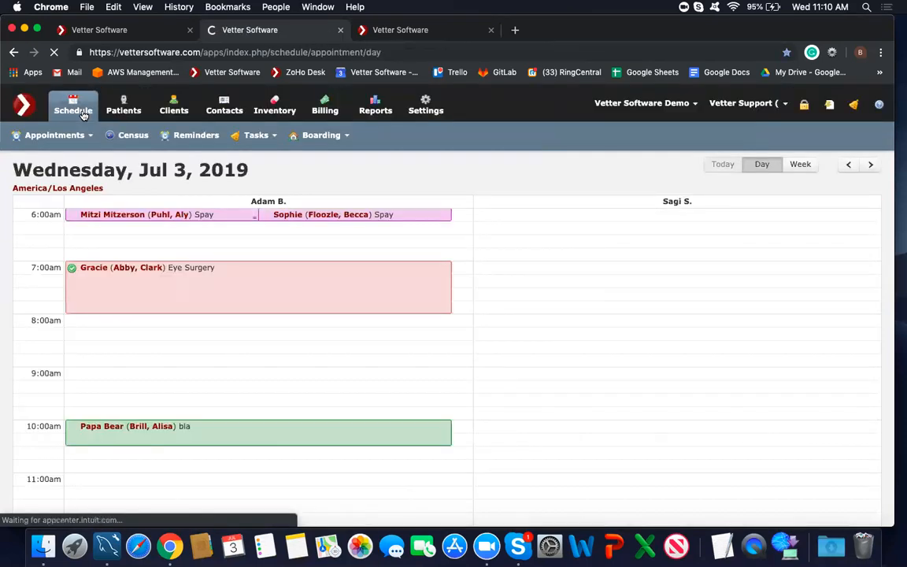
Step: Open a new appointment at 8:15 AM and look through the available appointment types without changing the selection
{"action": "left_click", "coordinate": [170, 337]}
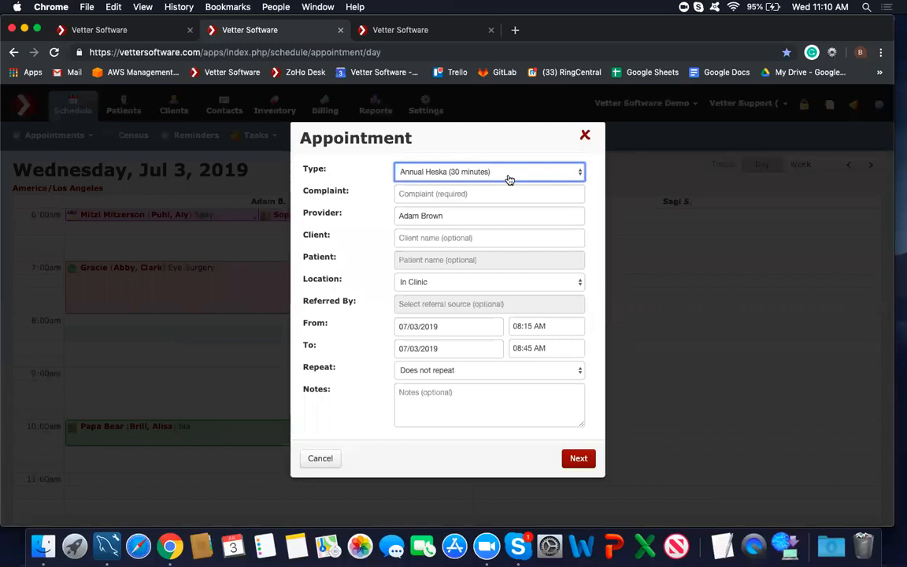
{"action": "left_click", "coordinate": [509, 180]}
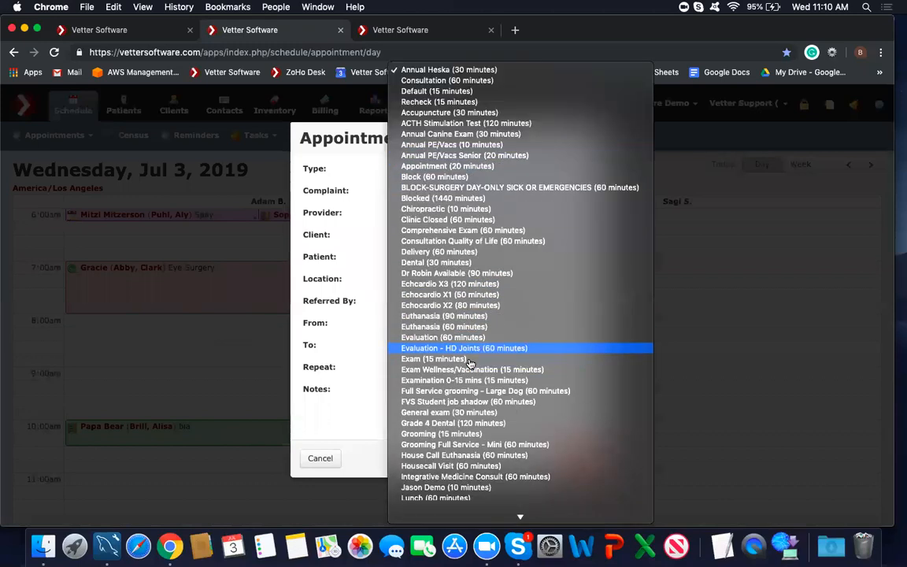
{"action": "scroll", "coordinate": [470, 362], "scroll_direction": "down", "scroll_amount": 3}
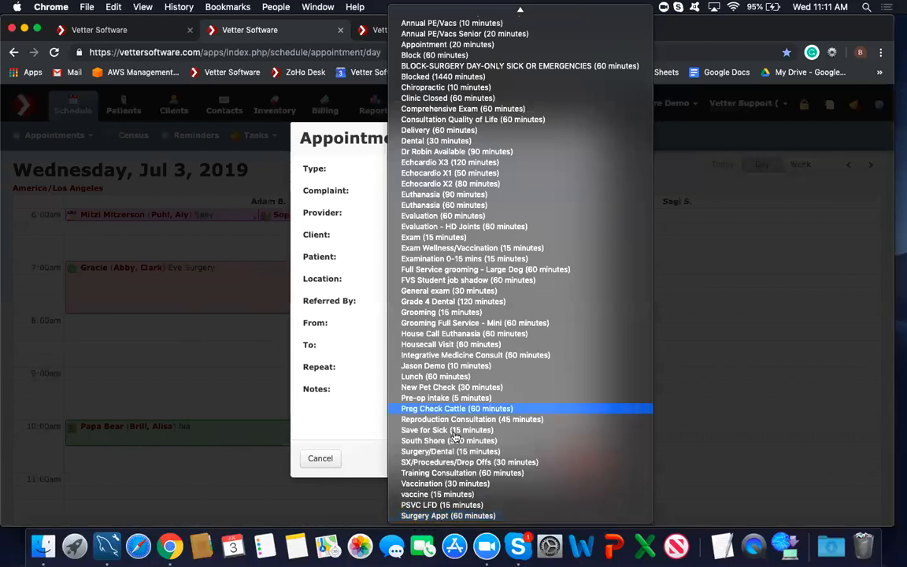
{"action": "scroll", "coordinate": [474, 370], "scroll_direction": "up", "scroll_amount": 3}
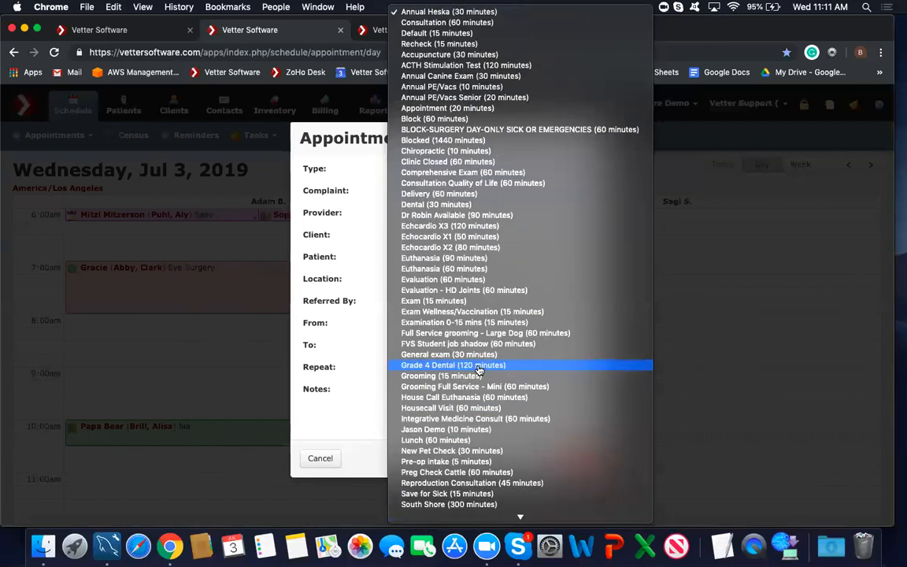
{"action": "left_click", "coordinate": [328, 411]}
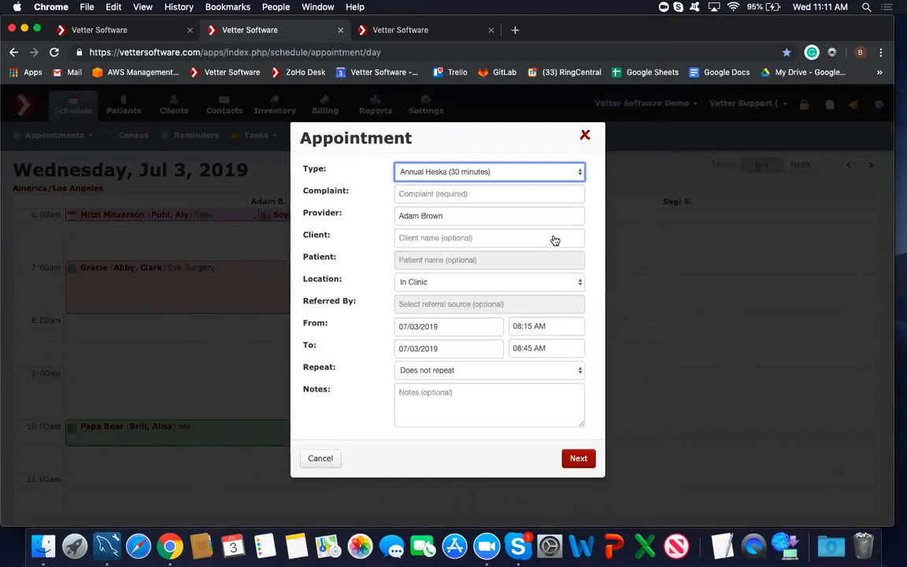
Step: Discard the new appointment and open the list of appointment types in the clinic settings
{"action": "left_click", "coordinate": [586, 139]}
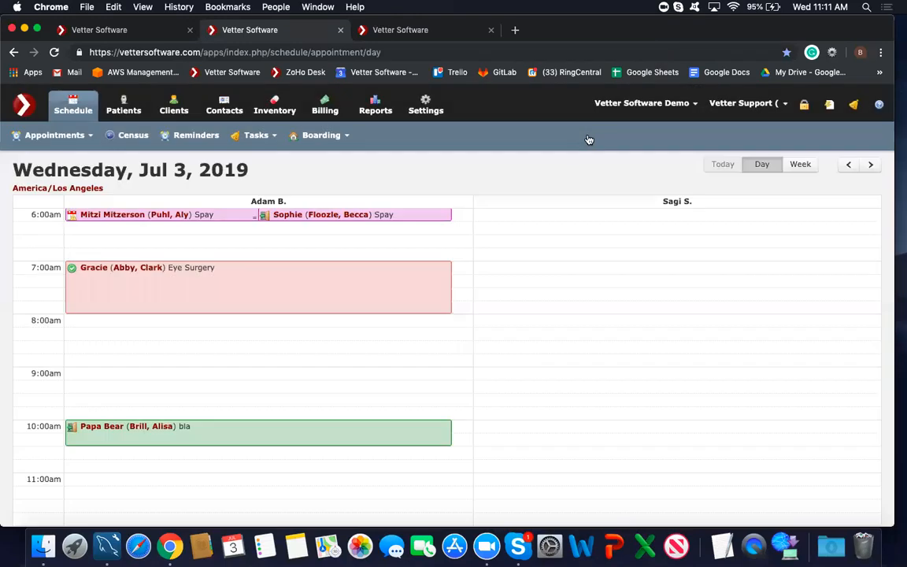
{"action": "left_click", "coordinate": [434, 114]}
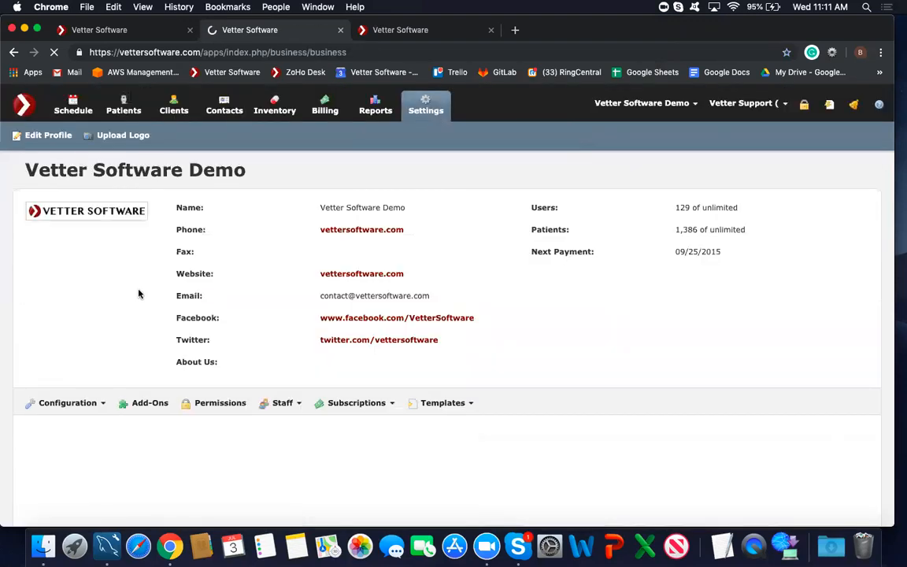
{"action": "scroll", "coordinate": [120, 324], "scroll_direction": "down", "scroll_amount": 2}
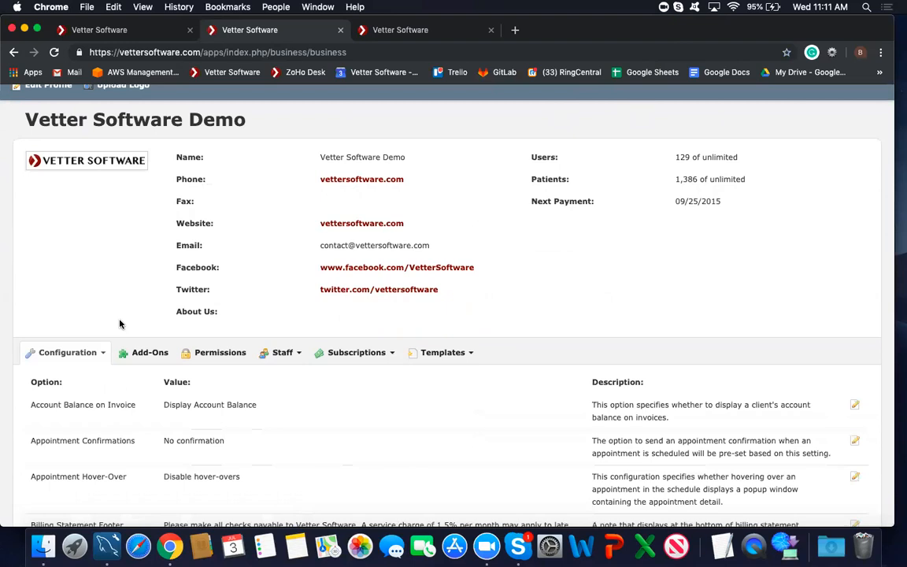
{"action": "scroll", "coordinate": [126, 318], "scroll_direction": "down", "scroll_amount": 5}
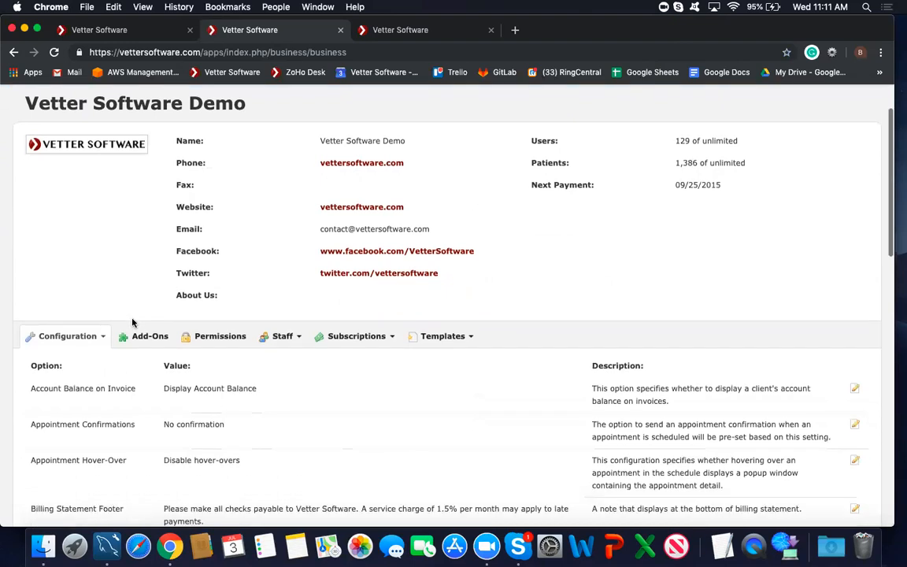
{"action": "left_click", "coordinate": [95, 209]}
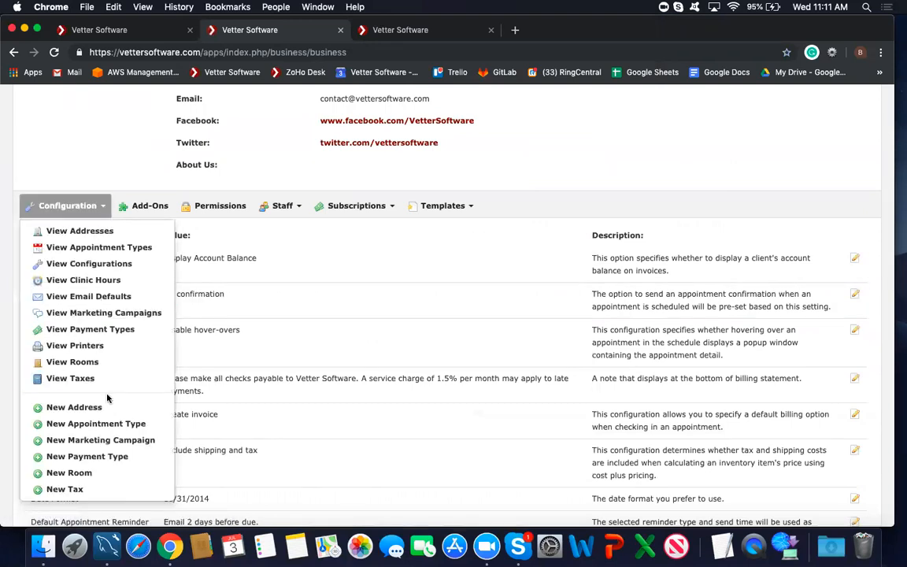
{"action": "scroll", "coordinate": [118, 181], "scroll_direction": "up", "scroll_amount": 1}
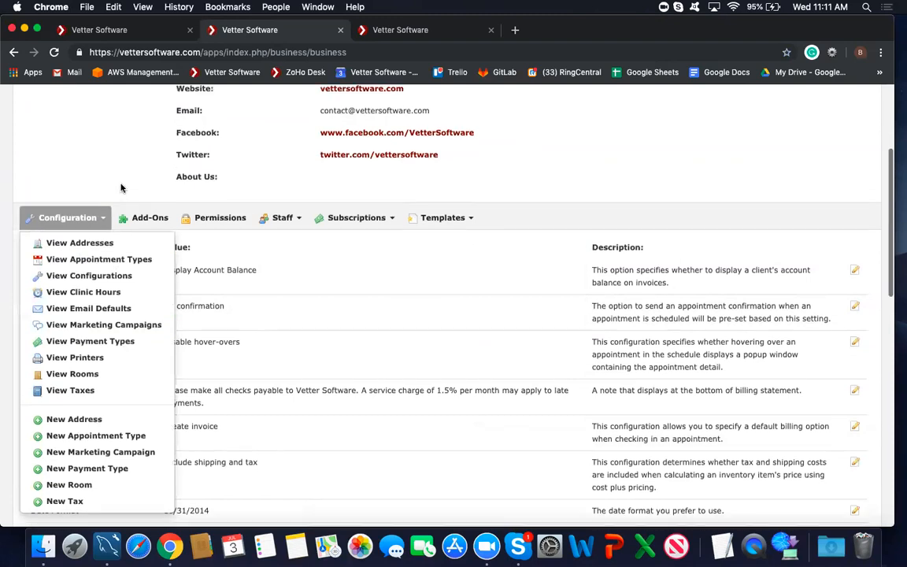
{"action": "scroll", "coordinate": [120, 187], "scroll_direction": "up", "scroll_amount": 5}
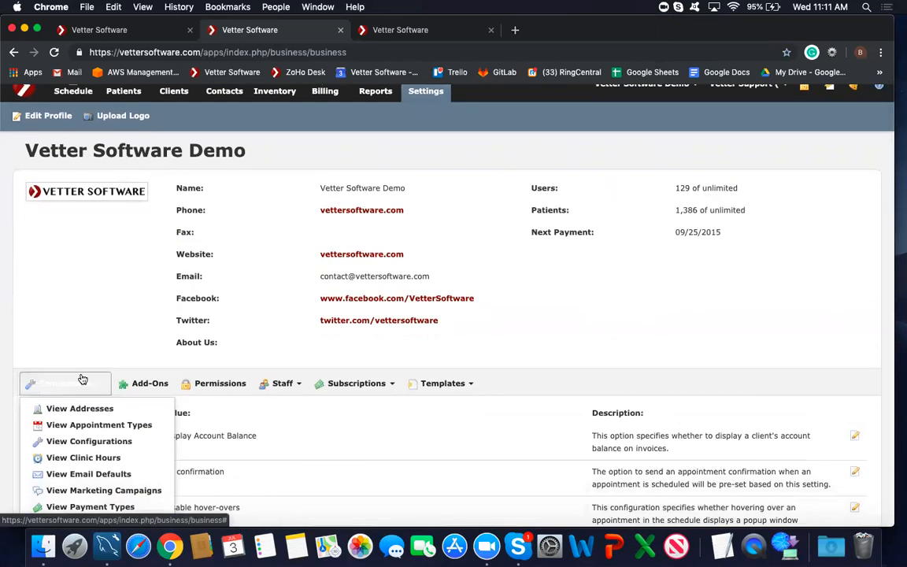
{"action": "scroll", "coordinate": [85, 346], "scroll_direction": "down", "scroll_amount": 2}
{"action": "left_click", "coordinate": [94, 367]}
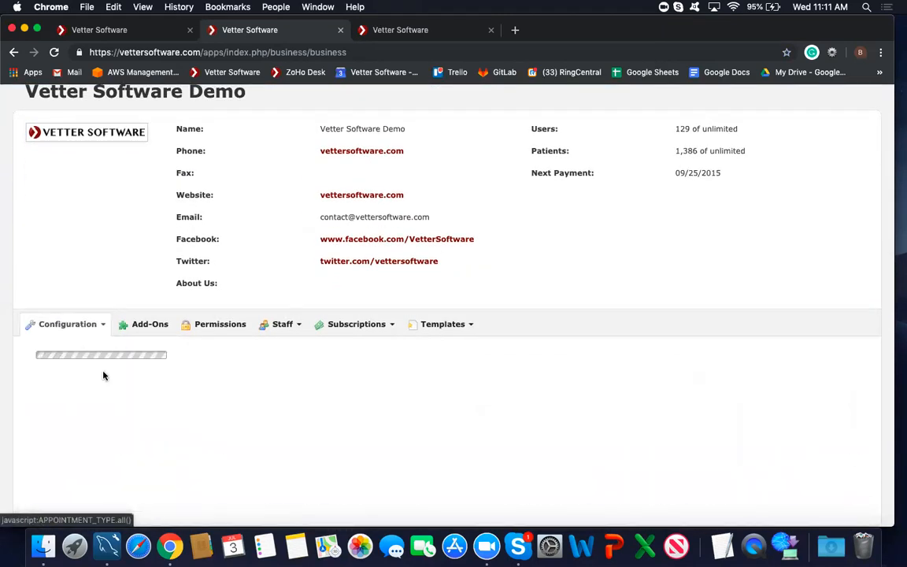
Step: Move the Surgery Appt type to the top of the appointment types list, above Annual Heska
{"action": "scroll", "coordinate": [561, 378], "scroll_direction": "down", "scroll_amount": 10}
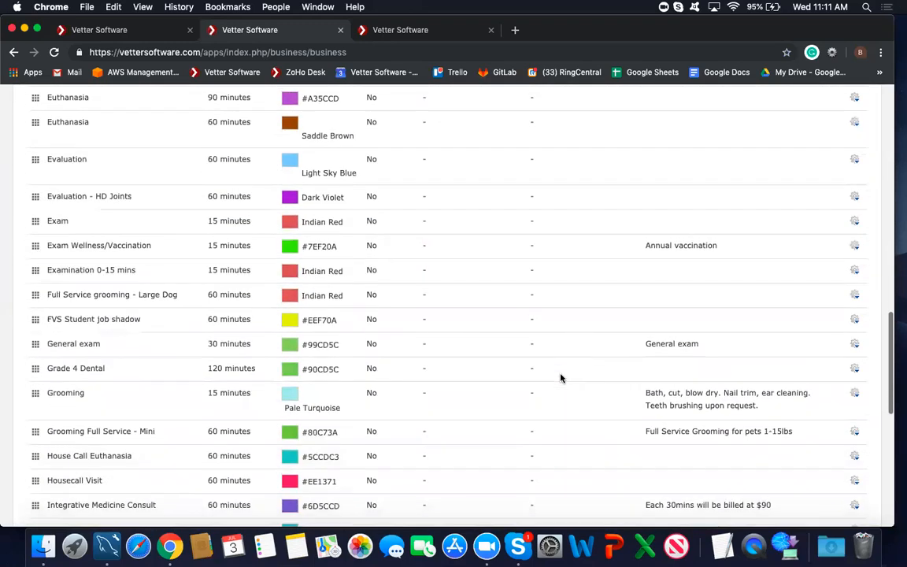
{"action": "scroll", "coordinate": [560, 378], "scroll_direction": "down", "scroll_amount": 10}
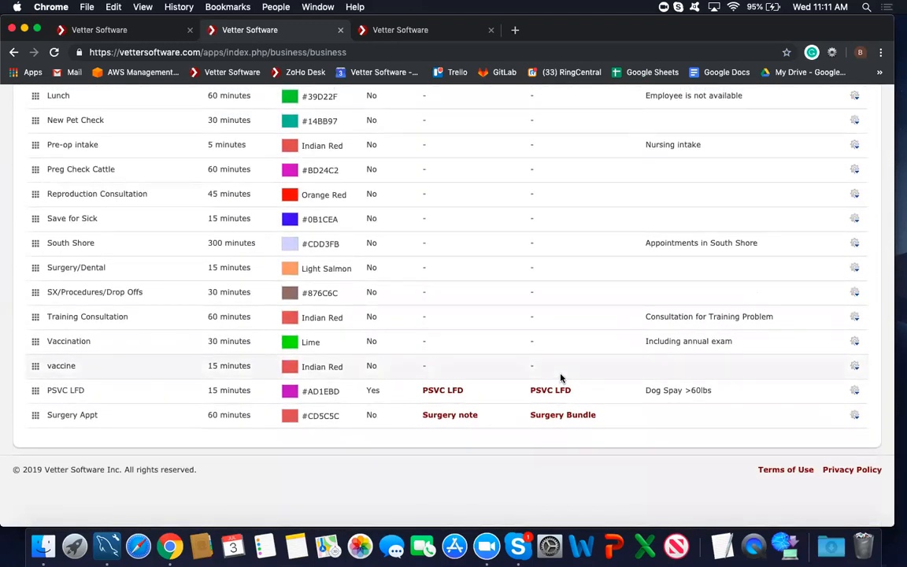
{"action": "scroll", "coordinate": [560, 378], "scroll_direction": "up", "scroll_amount": 15}
{"action": "scroll", "coordinate": [560, 378], "scroll_direction": "down", "scroll_amount": 8}
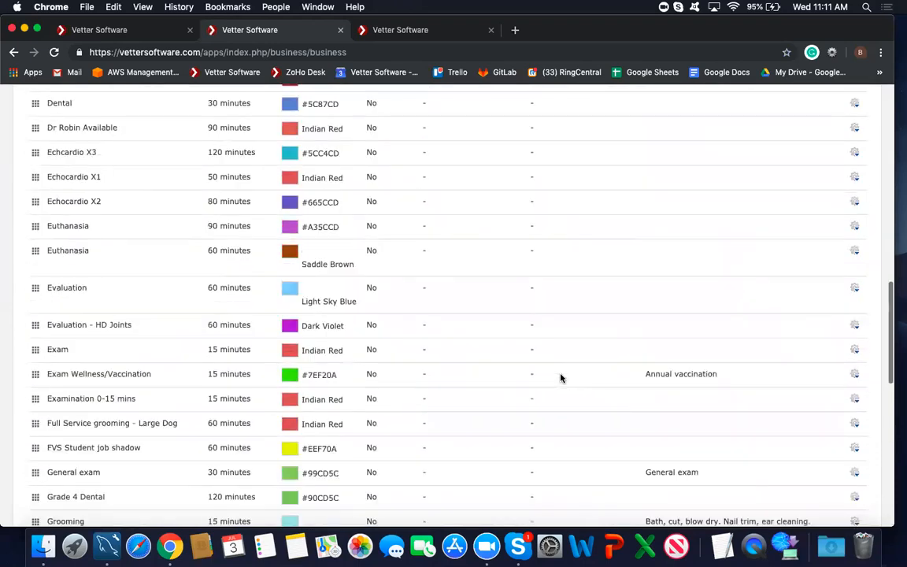
{"action": "scroll", "coordinate": [560, 378], "scroll_direction": "down", "scroll_amount": 10}
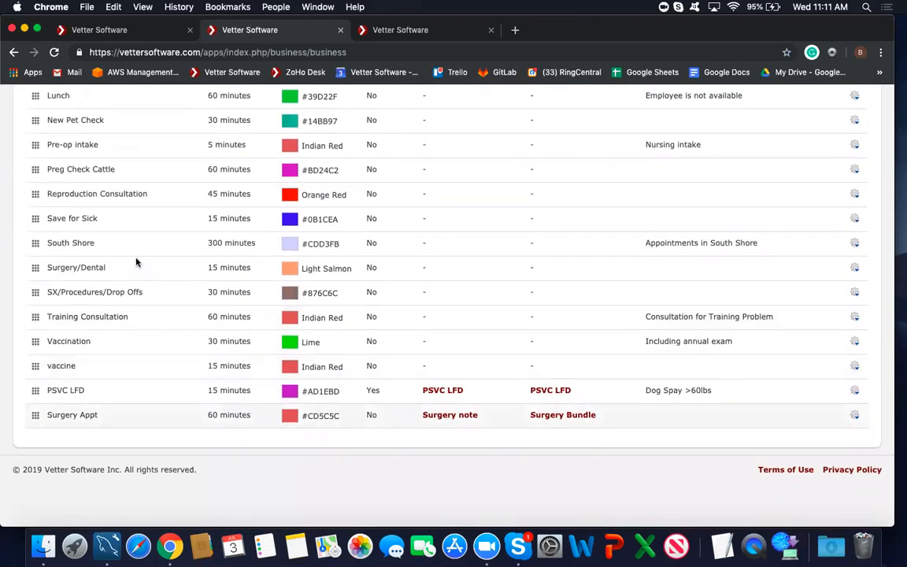
{"action": "scroll", "coordinate": [178, 198], "scroll_direction": "up", "scroll_amount": 10}
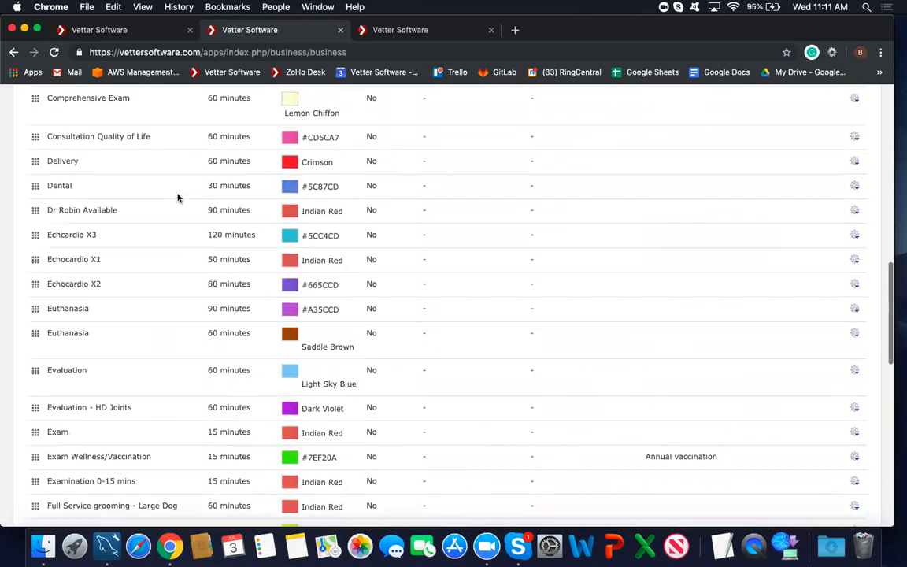
{"action": "scroll", "coordinate": [178, 198], "scroll_direction": "up", "scroll_amount": 2}
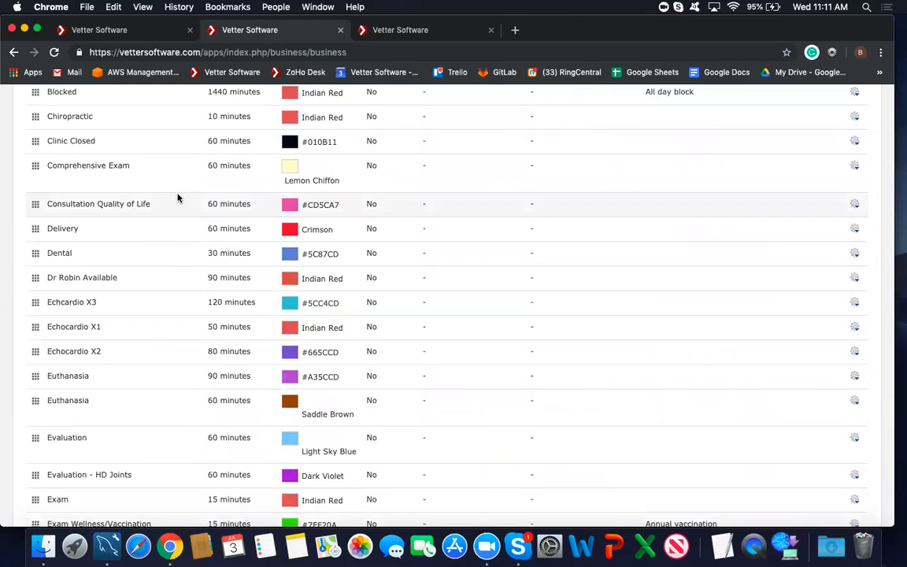
{"action": "scroll", "coordinate": [178, 198], "scroll_direction": "down", "scroll_amount": 12}
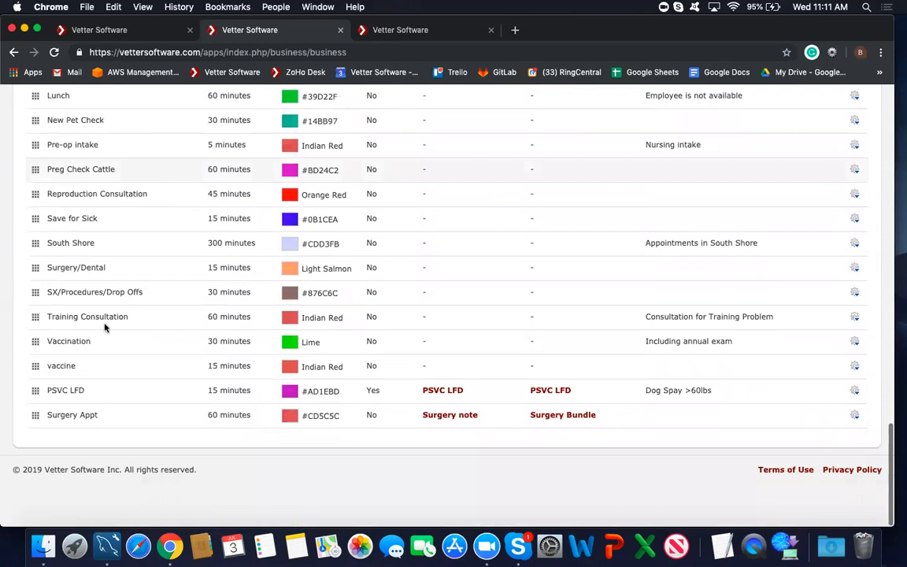
{"action": "left_click_drag", "start_coordinate": [34, 415], "coordinate": [67, 287]}
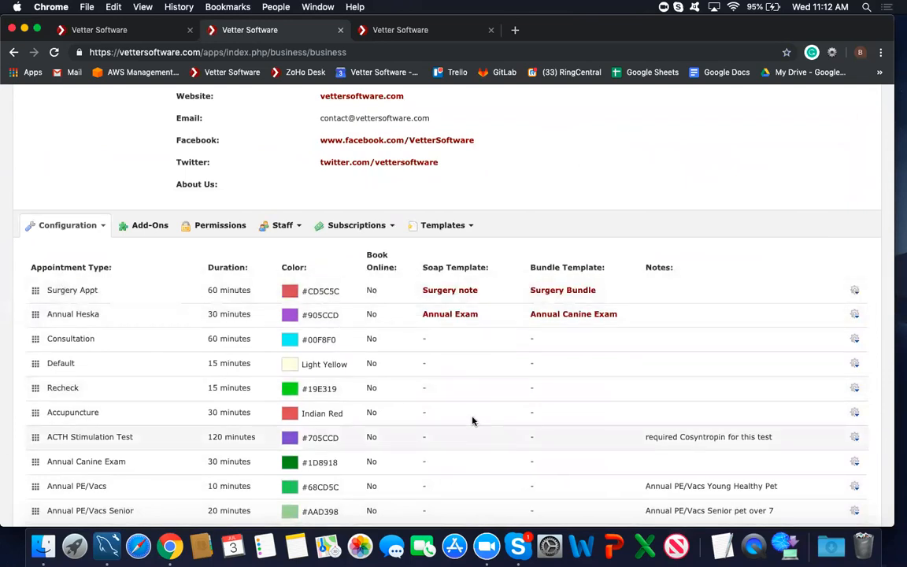
Step: Return to the schedule and check the order of types in a new 8:15 AM appointment, discarding it without saving
{"action": "scroll", "coordinate": [639, 213], "scroll_direction": "up", "scroll_amount": 5}
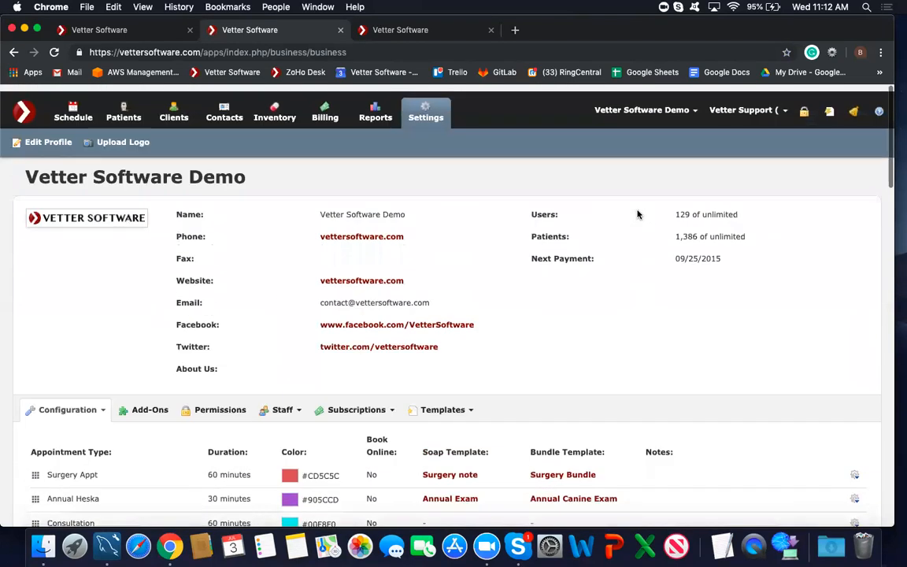
{"action": "left_click", "coordinate": [78, 102]}
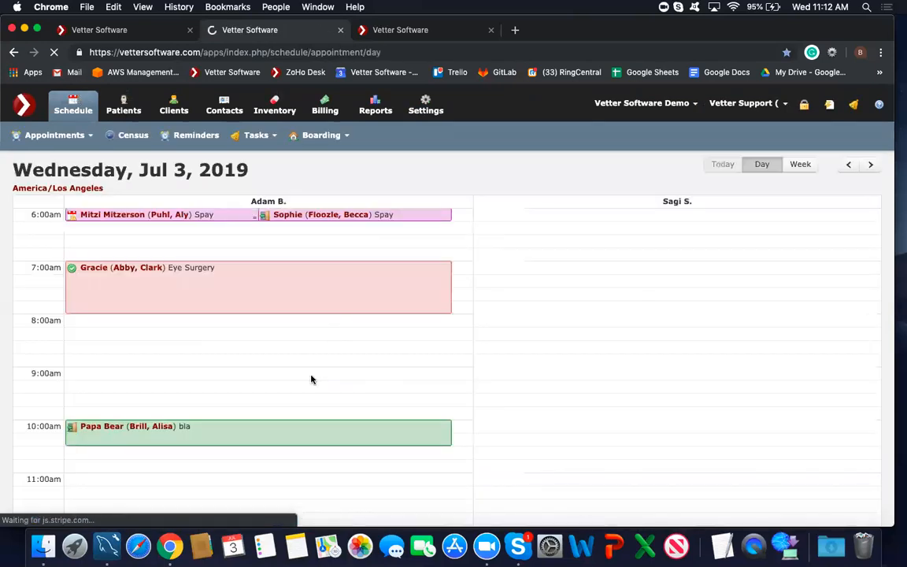
{"action": "left_click", "coordinate": [223, 340]}
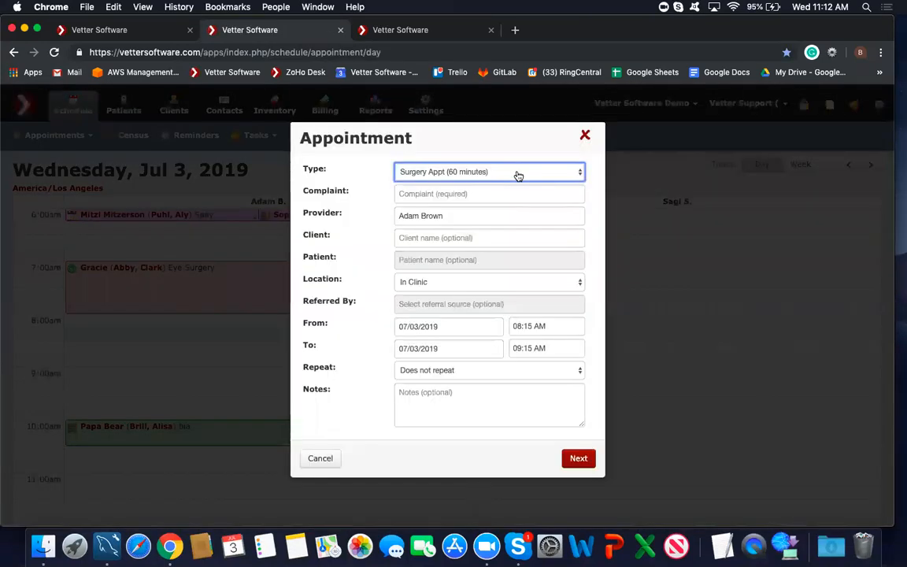
{"action": "left_click", "coordinate": [514, 174]}
{"action": "left_click", "coordinate": [343, 180]}
{"action": "left_click", "coordinate": [584, 136]}
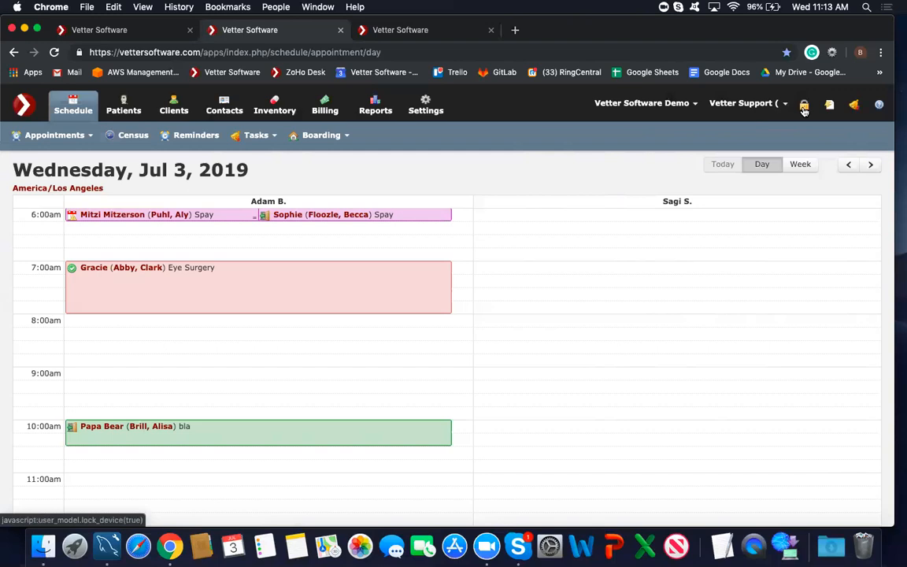
Step: Lock the device and choose the Vetter Support (BB) staff account for unlocking it
{"action": "left_click", "coordinate": [804, 107]}
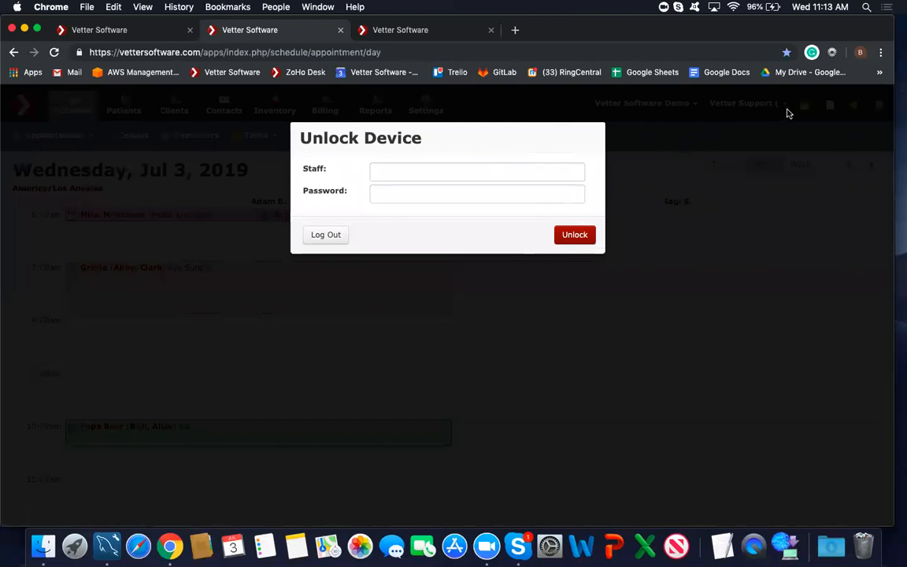
{"action": "left_click", "coordinate": [379, 170]}
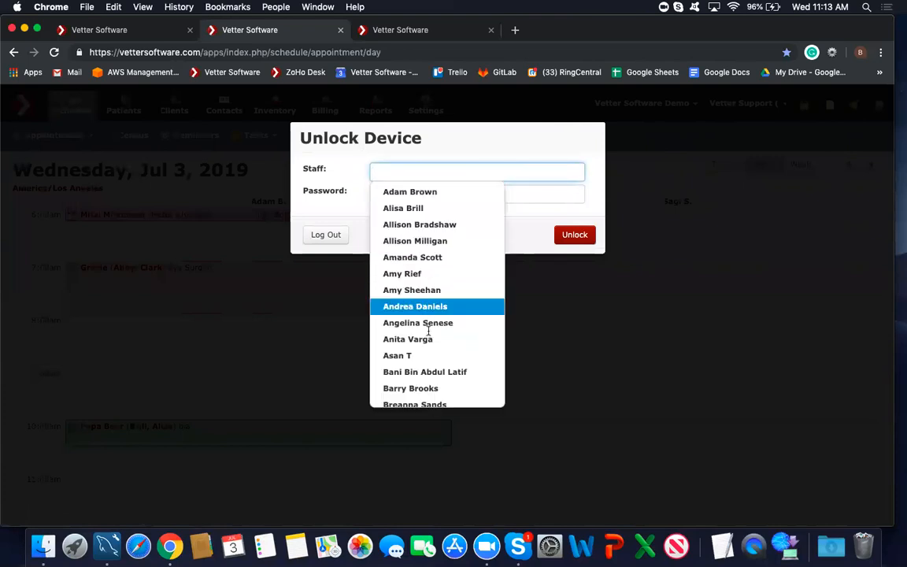
{"action": "scroll", "coordinate": [429, 344], "scroll_direction": "down", "scroll_amount": 15}
{"action": "scroll", "coordinate": [429, 344], "scroll_direction": "down", "scroll_amount": 3}
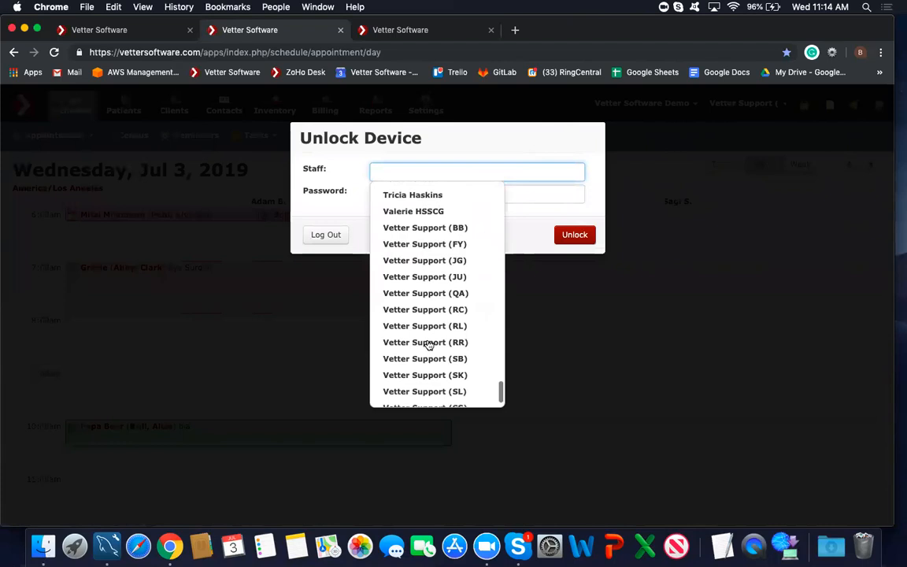
{"action": "left_click", "coordinate": [429, 229]}
{"action": "left_click", "coordinate": [418, 192]}
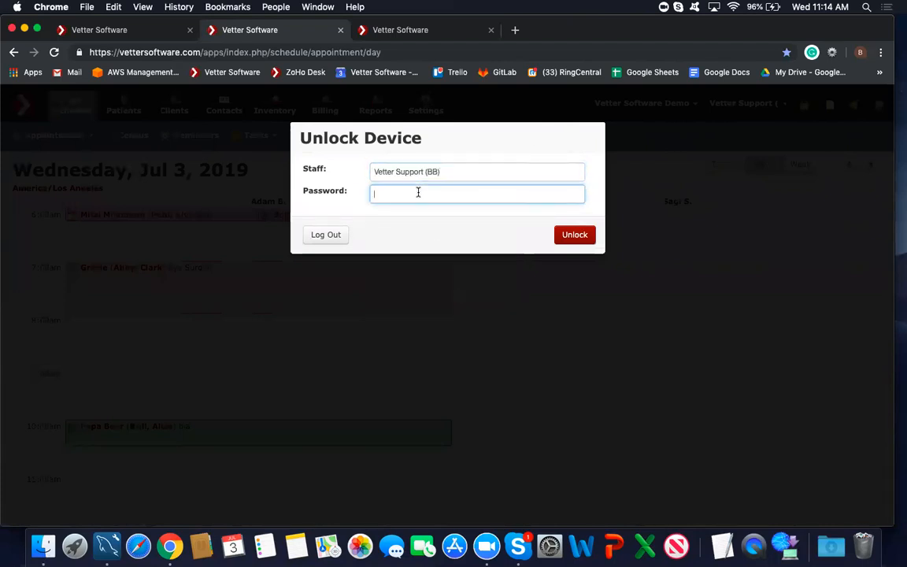
{"action": "left_click", "coordinate": [451, 173]}
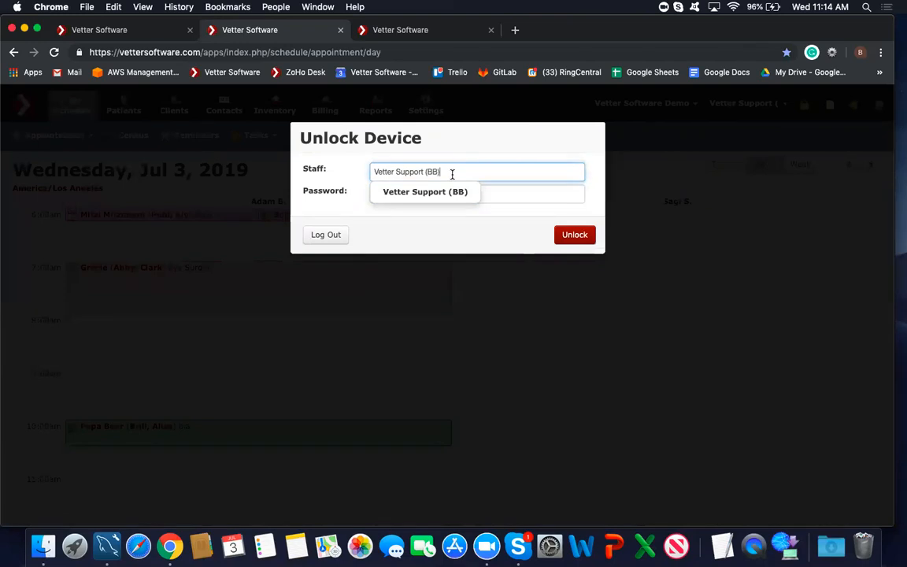
Step: Log out from the locked device and log back in to reach the schedule
{"action": "left_click", "coordinate": [335, 236]}
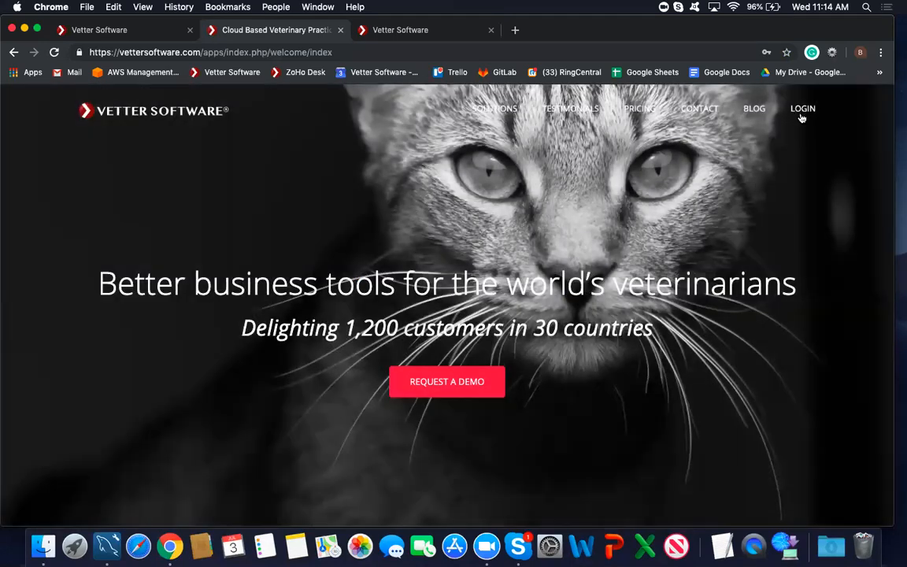
{"action": "left_click", "coordinate": [801, 110]}
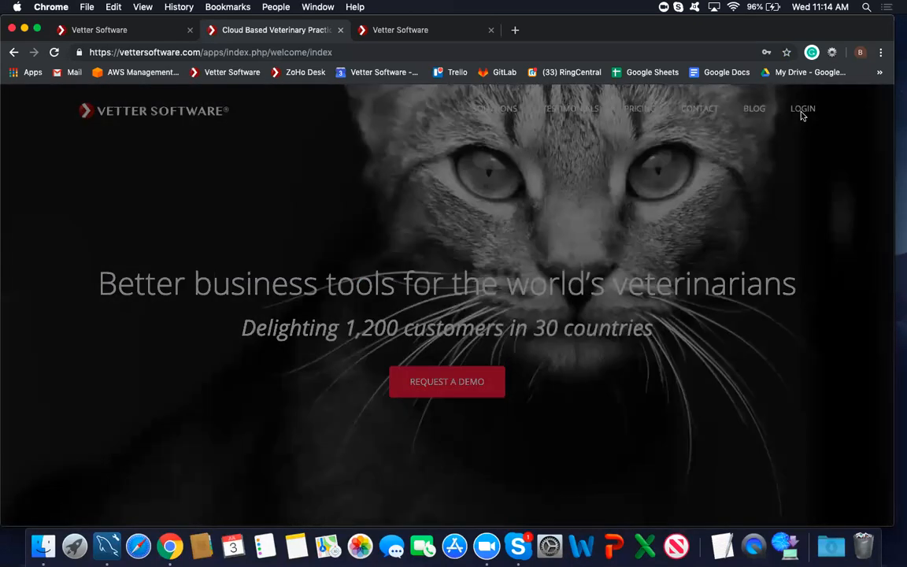
{"action": "left_click", "coordinate": [508, 241]}
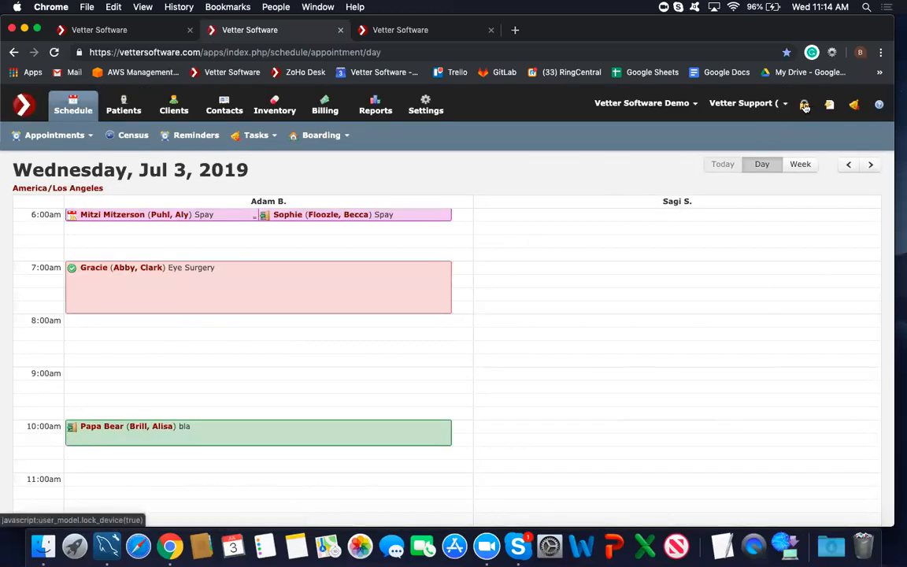
Step: Lock the device again and look through the staff accounts available for unlocking it
{"action": "left_click", "coordinate": [805, 108]}
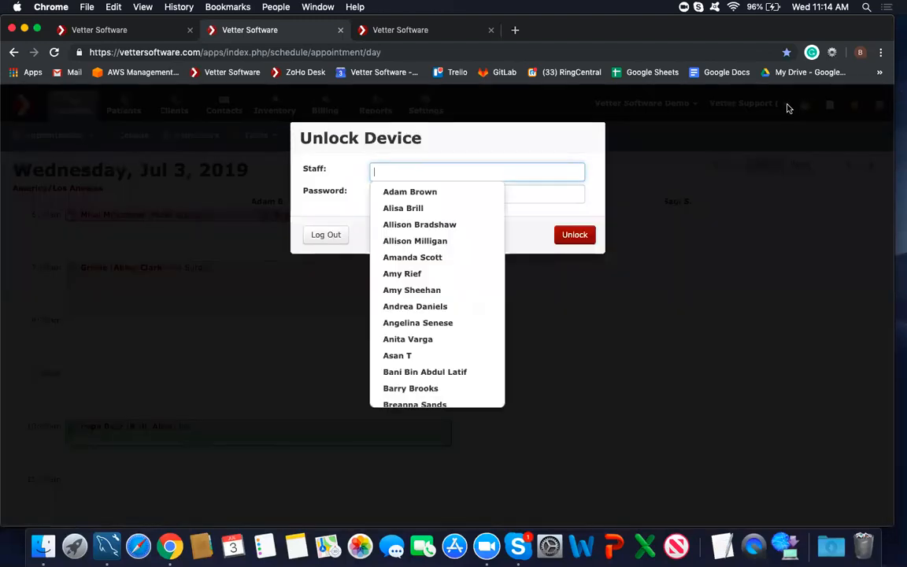
{"action": "scroll", "coordinate": [464, 283], "scroll_direction": "down", "scroll_amount": 3}
{"action": "scroll", "coordinate": [465, 284], "scroll_direction": "down", "scroll_amount": 10}
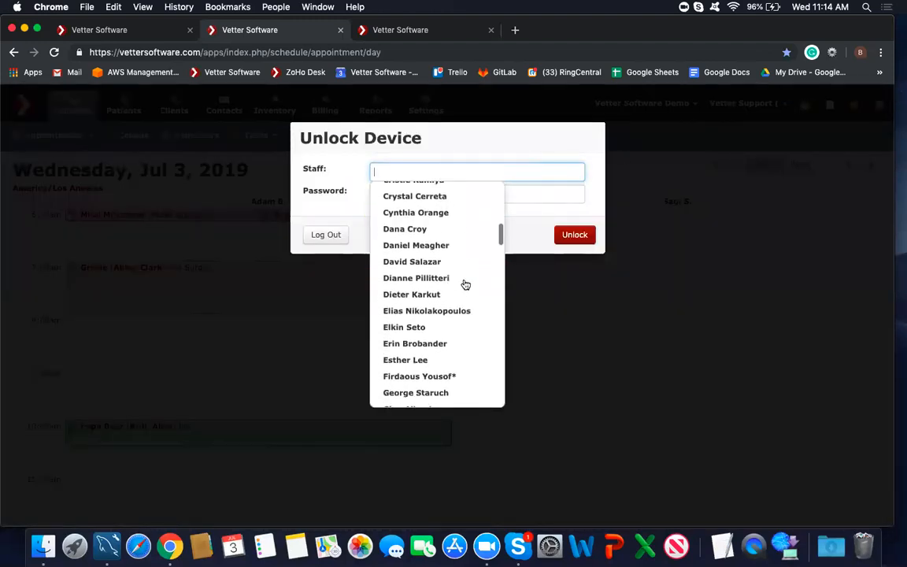
{"action": "scroll", "coordinate": [465, 284], "scroll_direction": "down", "scroll_amount": 6}
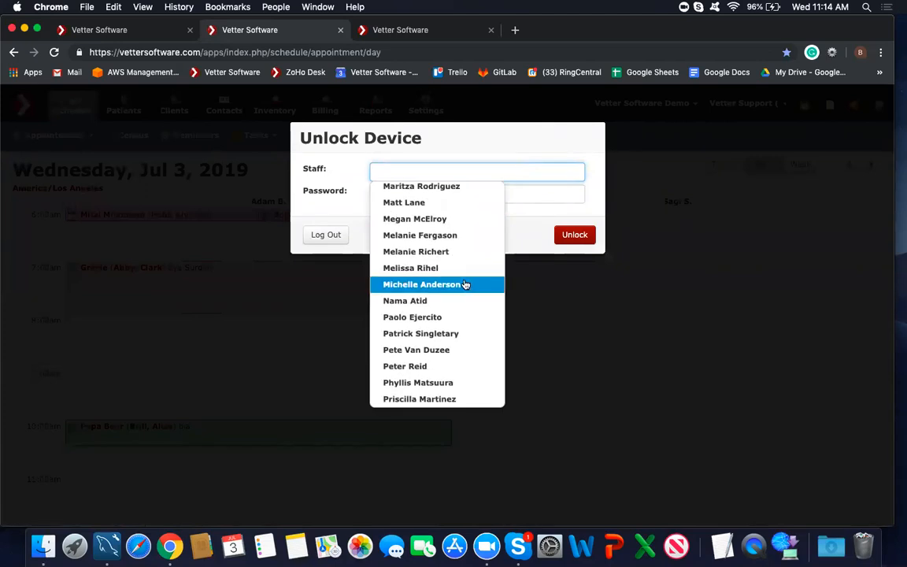
{"action": "left_click", "coordinate": [350, 170]}
{"action": "left_click", "coordinate": [380, 171]}
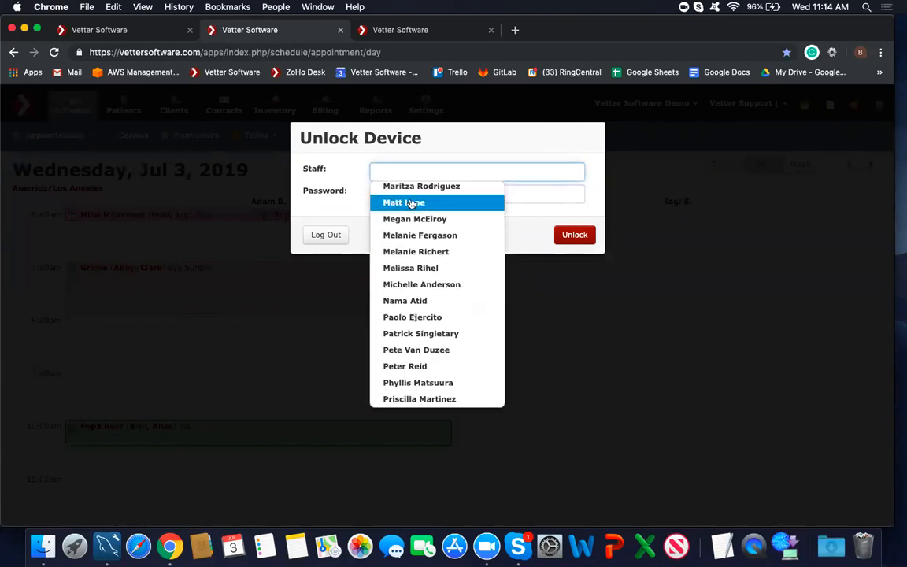
{"action": "left_click", "coordinate": [409, 203]}
{"action": "left_click", "coordinate": [397, 187]}
{"action": "left_click", "coordinate": [403, 178]}
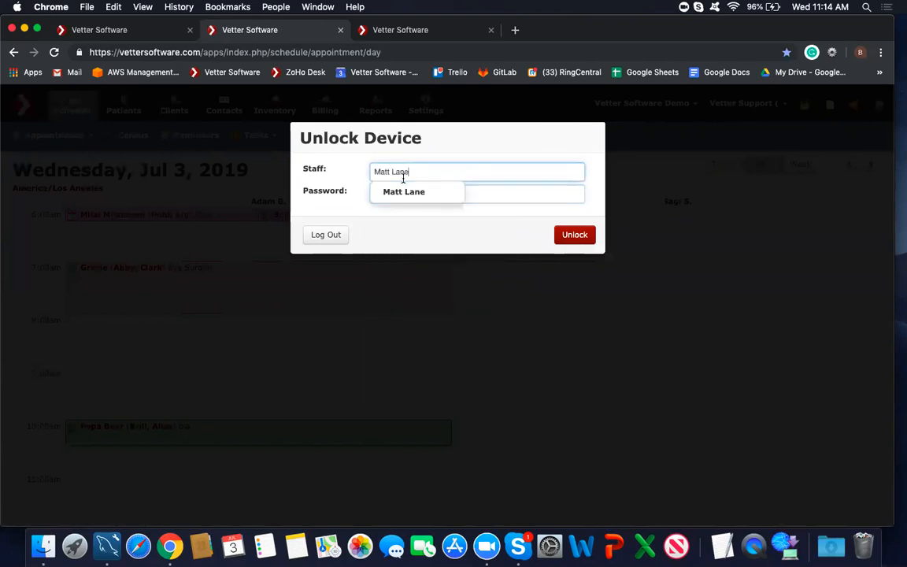
{"action": "key", "text": "super+a"}
{"action": "key", "text": "BackSpace"}
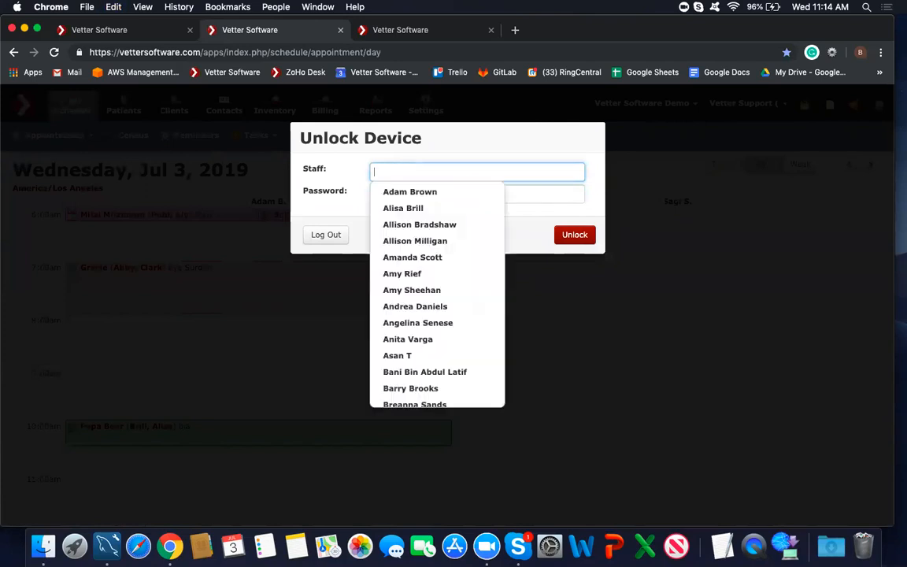
Step: Unlock the device as Vetter Support (BB) by entering the account password
{"action": "scroll", "coordinate": [430, 323], "scroll_direction": "down", "scroll_amount": 20}
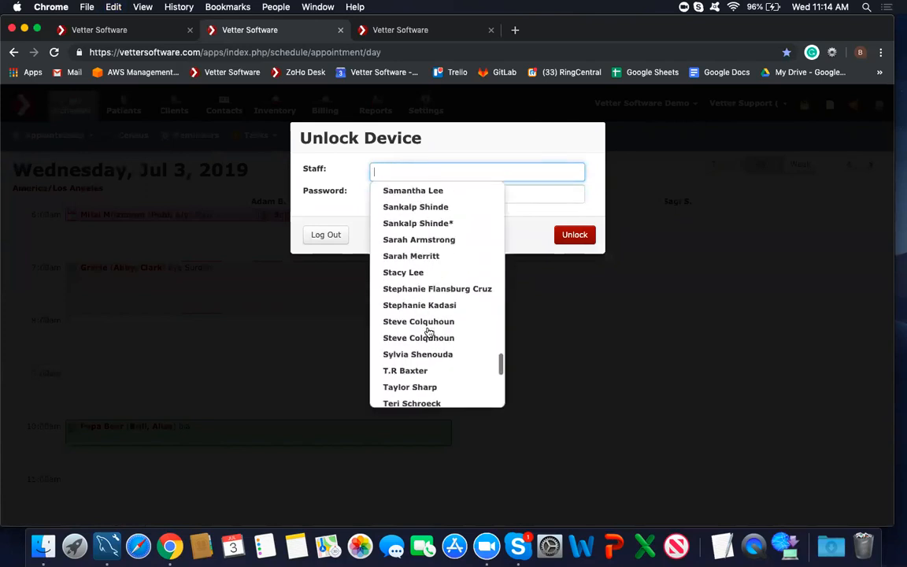
{"action": "scroll", "coordinate": [428, 332], "scroll_direction": "down", "scroll_amount": 2}
{"action": "left_click", "coordinate": [429, 281]}
{"action": "left_click", "coordinate": [407, 196]}
{"action": "type", "text": "••••••••"}
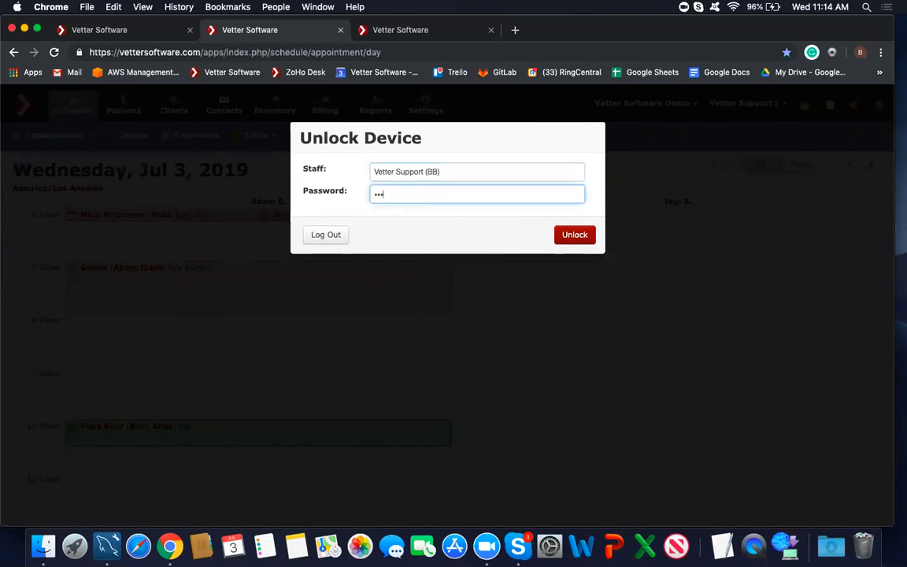
{"action": "left_click", "coordinate": [559, 241]}
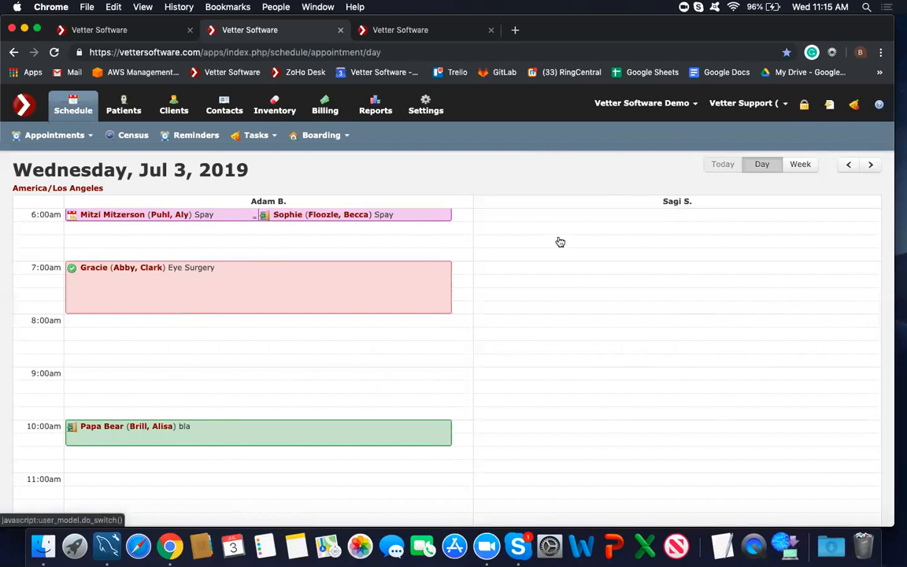